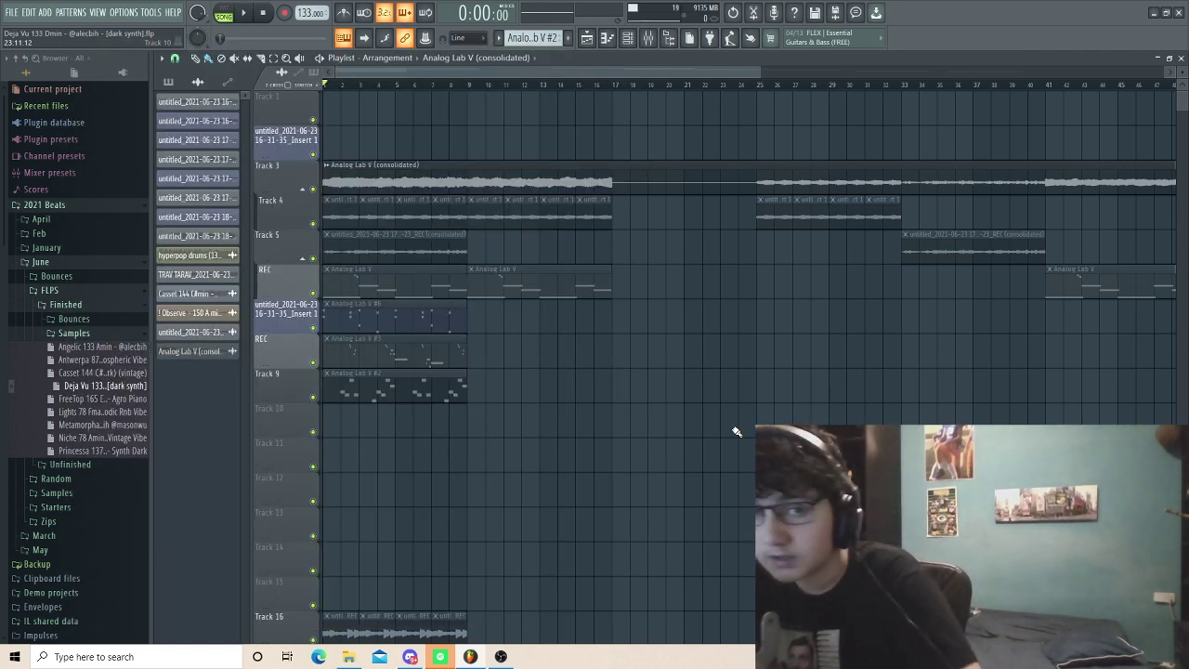
# Step: Play back the full arrangement and the soloed Track 4 audio clips
pyautogui.scroll(2, 526, 268)
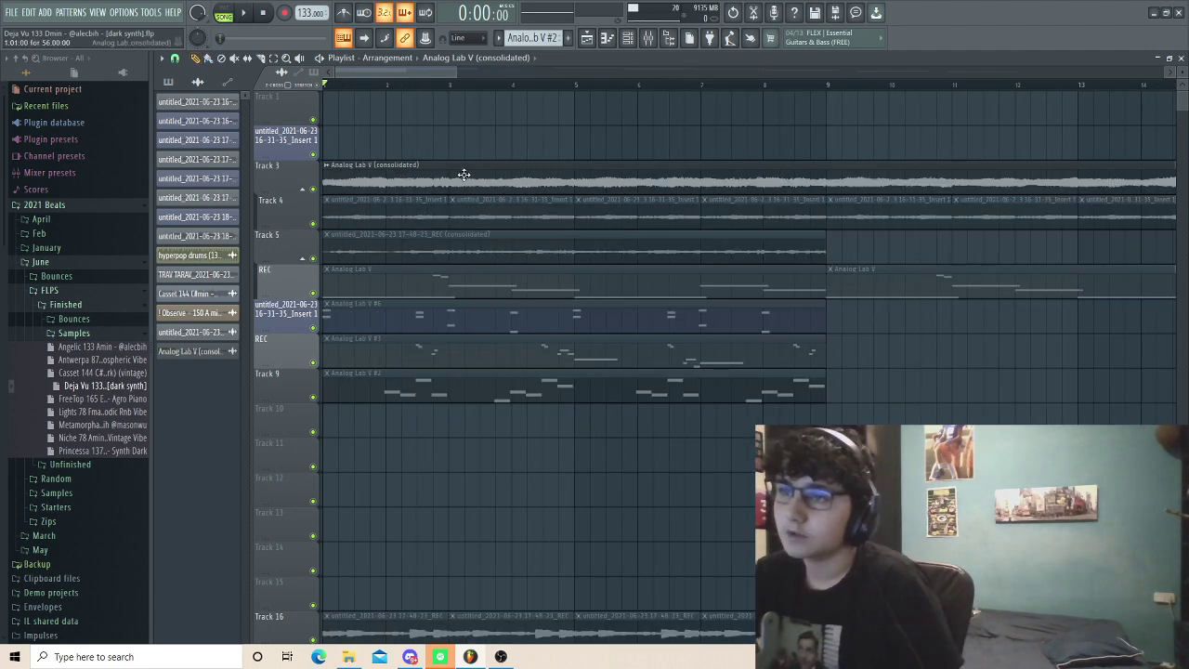
pyautogui.press('space')
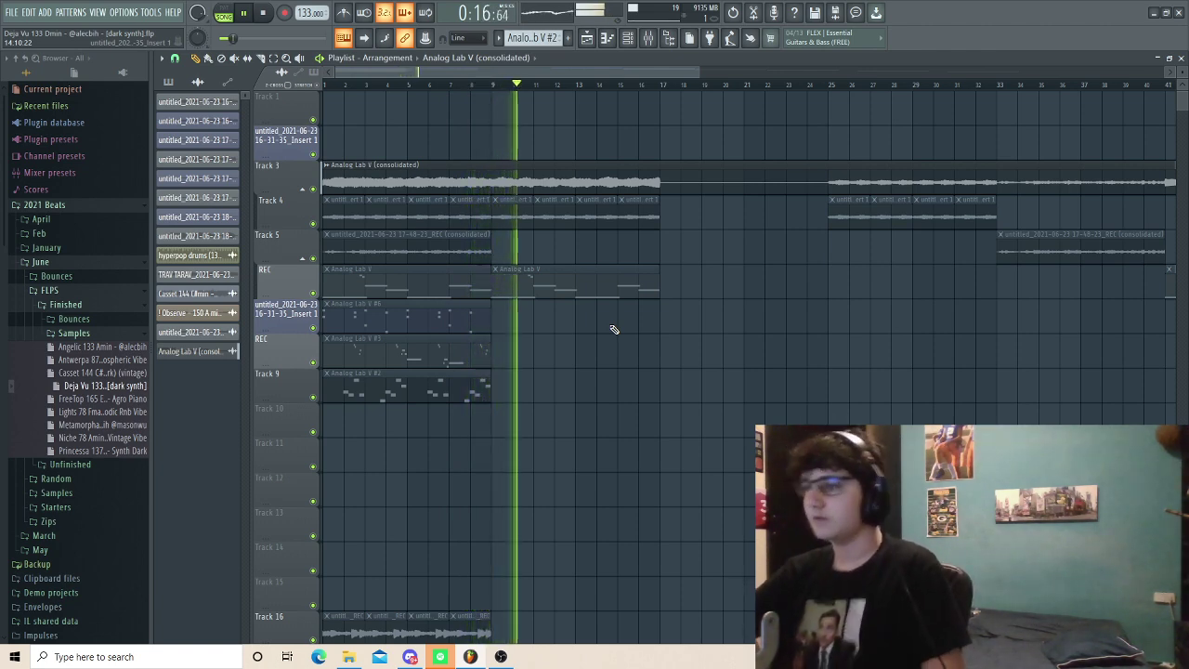
pyautogui.scroll(-2, 613, 328)
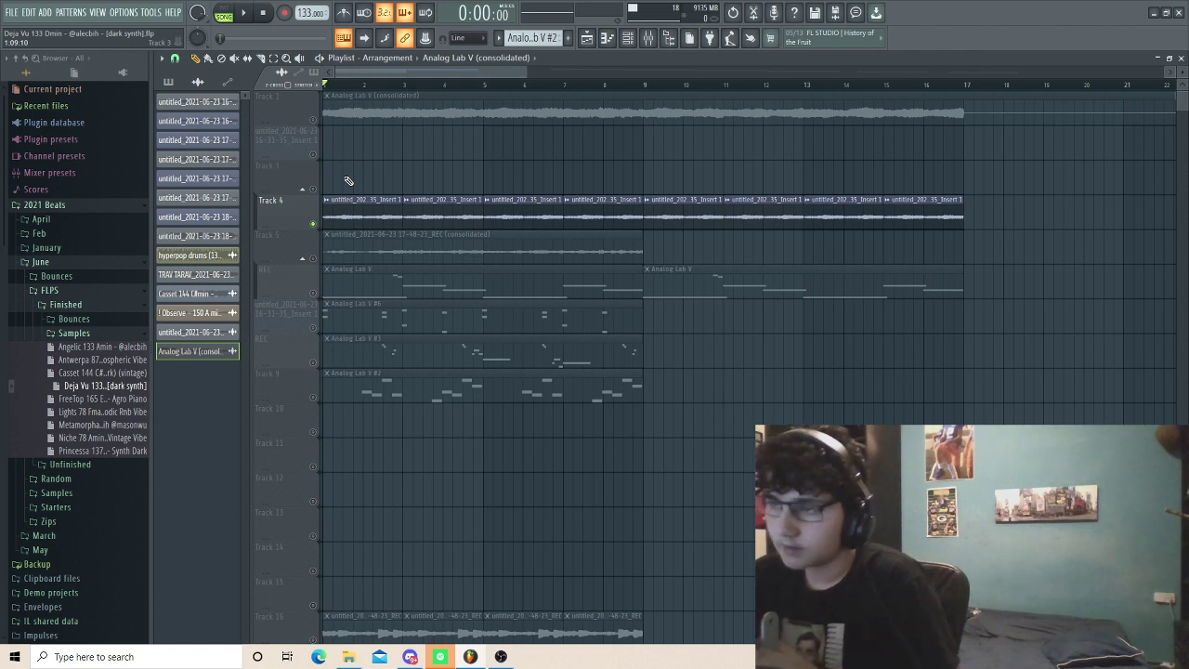
pyautogui.press('space')
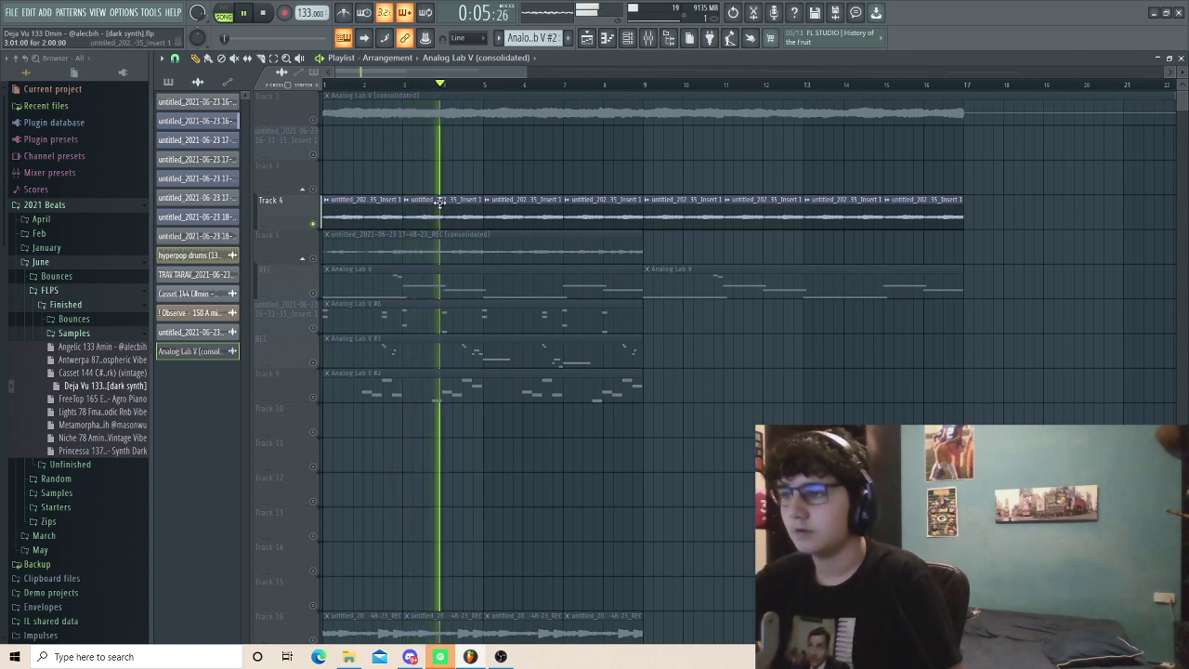
pyautogui.press('space')
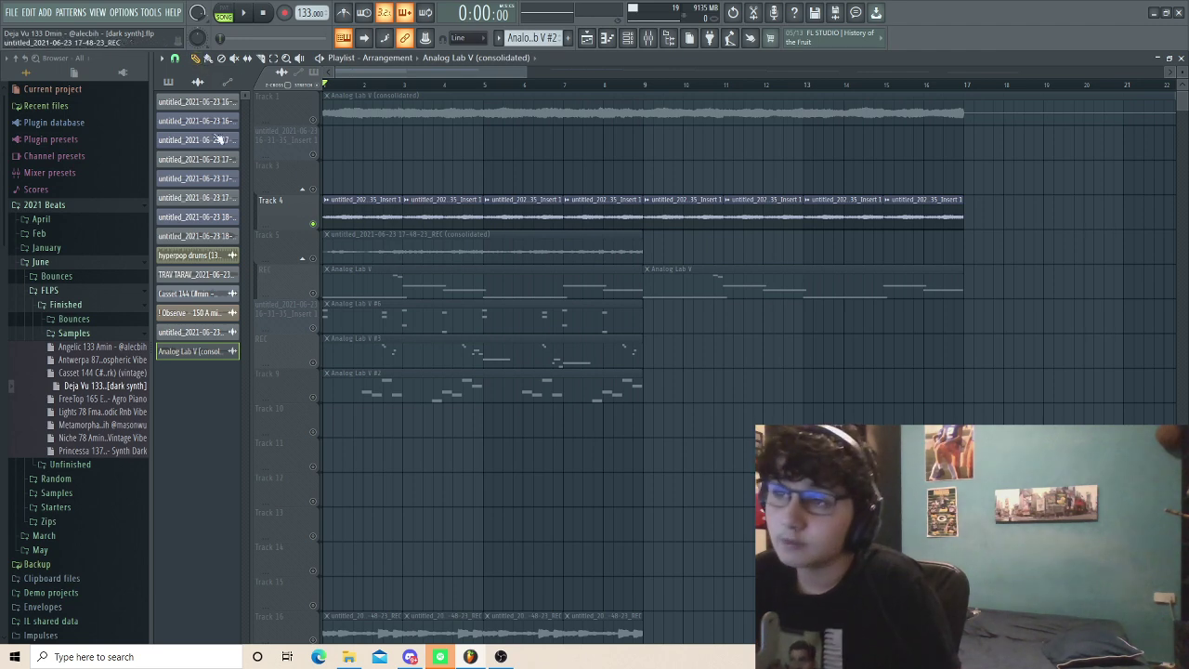
# Step: Open Pattern 1's Kontakt notes in the piano roll and play them back
pyautogui.click(180, 81)
pyautogui.press('space')
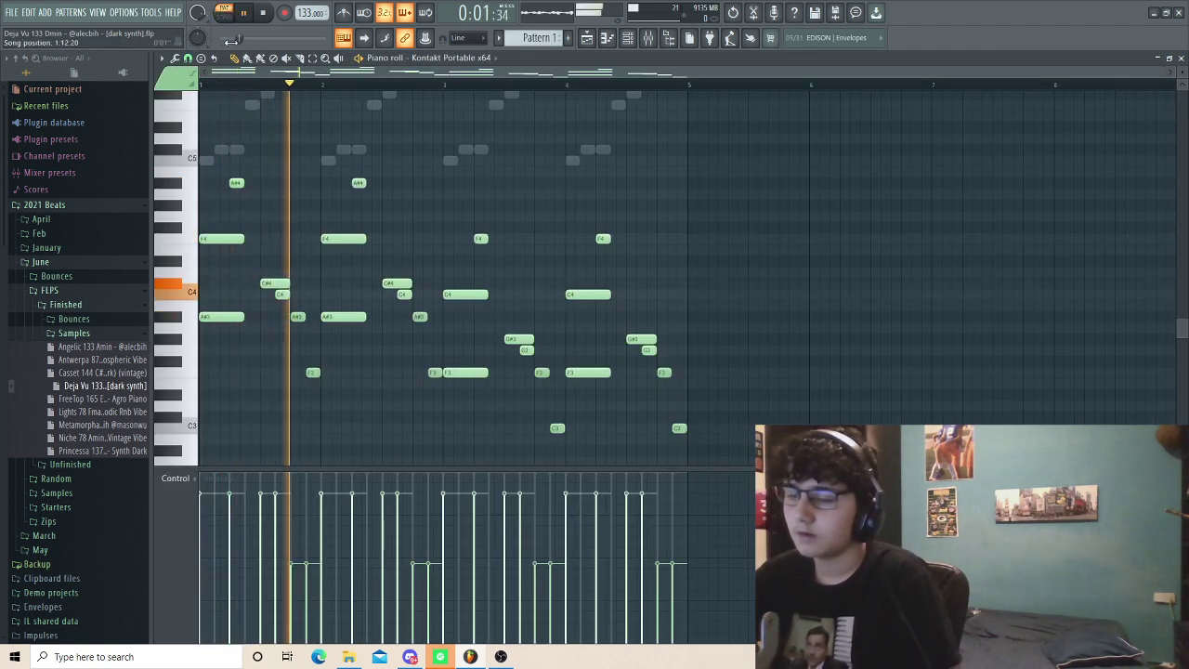
pyautogui.scroll(2, 478, 195)
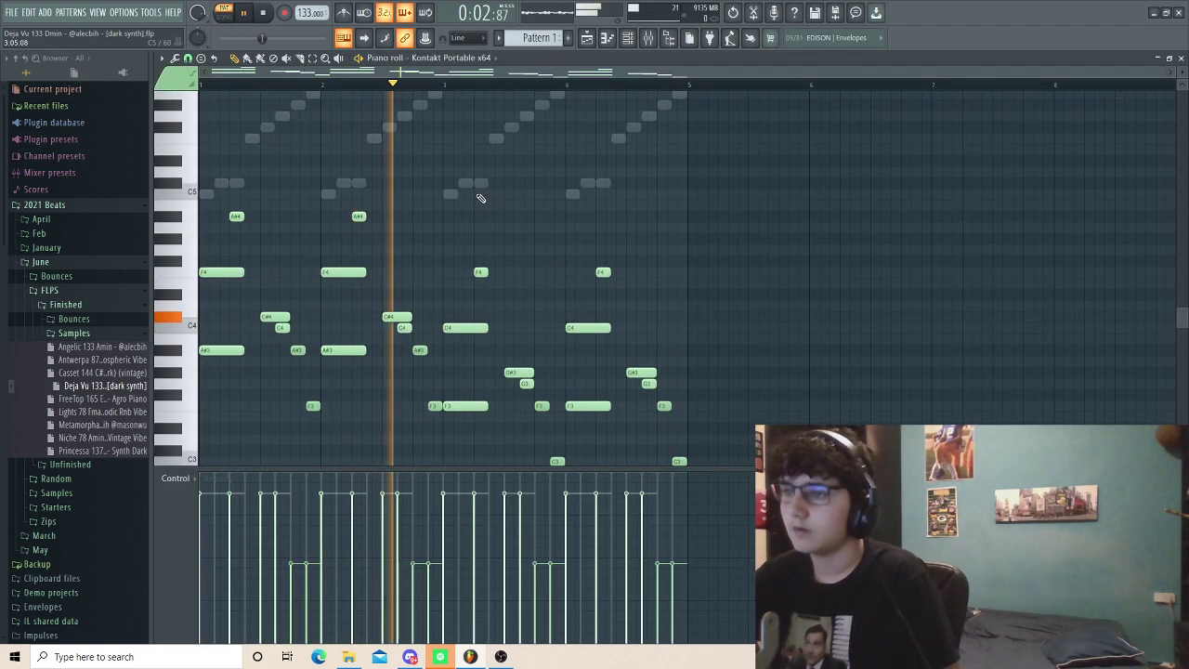
pyautogui.scroll(-5, 501, 201)
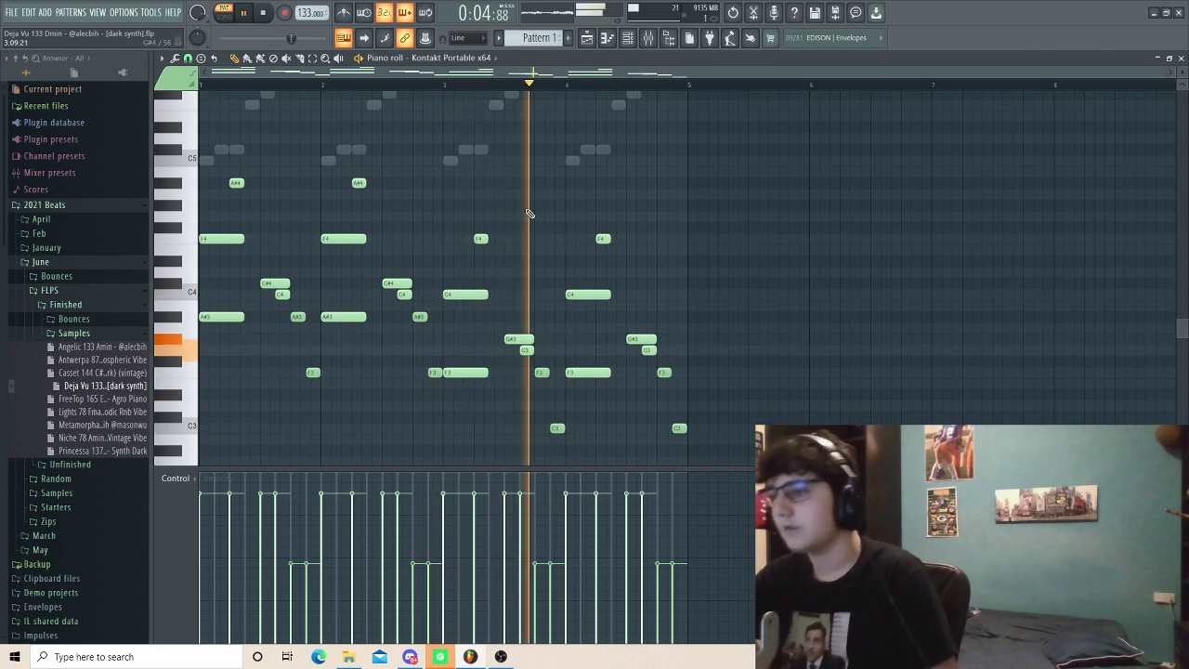
pyautogui.moveTo(725, 411); pyautogui.dragTo(469, 97)
pyautogui.scroll(4, 480, 112)
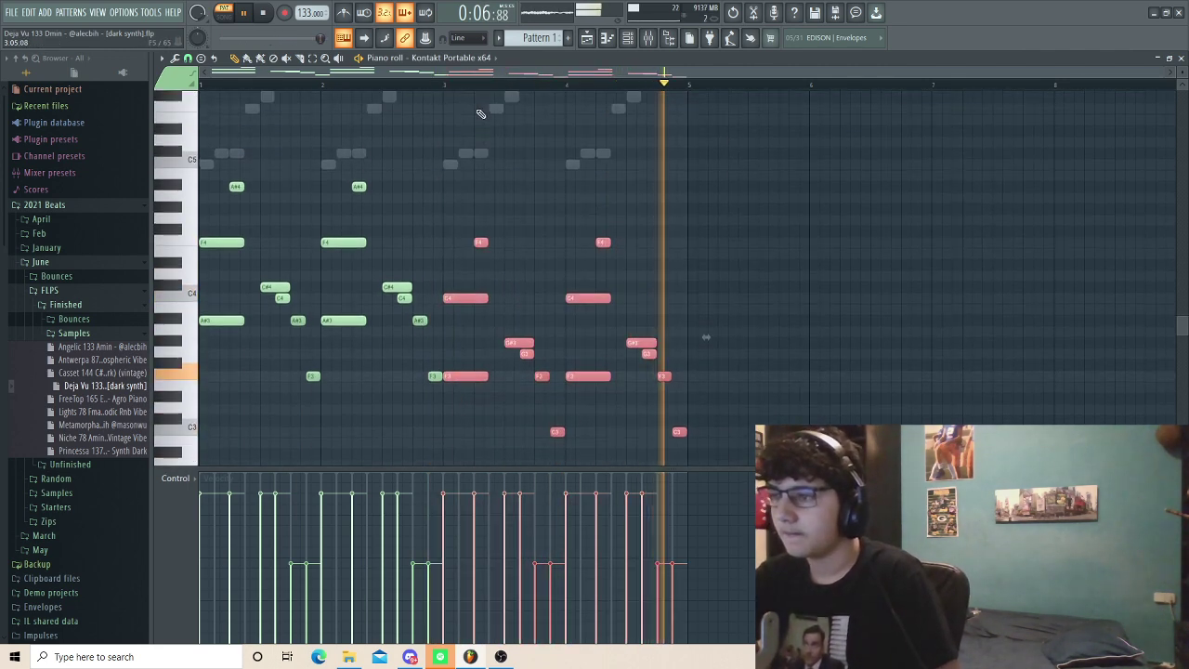
pyautogui.press('space')
pyautogui.hotkey('ctrl', 'd')
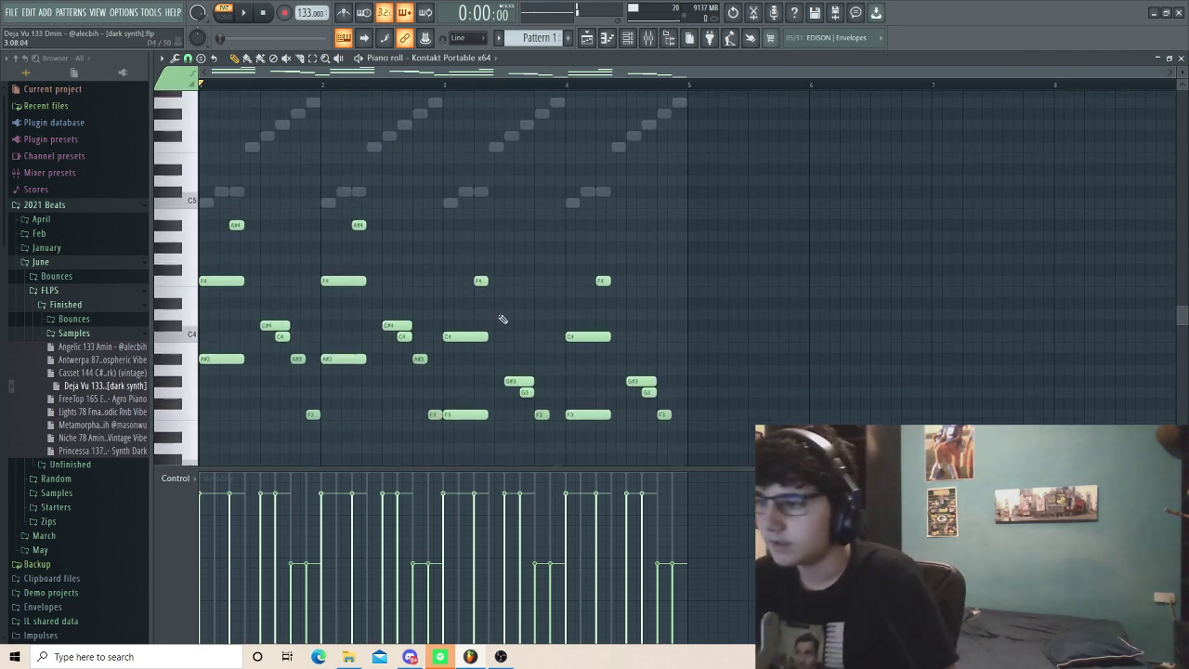
pyautogui.moveTo(429, 239); pyautogui.dragTo(786, 464)
pyautogui.scroll(-3, 706, 251)
pyautogui.scroll(4, 706, 251)
pyautogui.hotkey('ctrl', 'd')
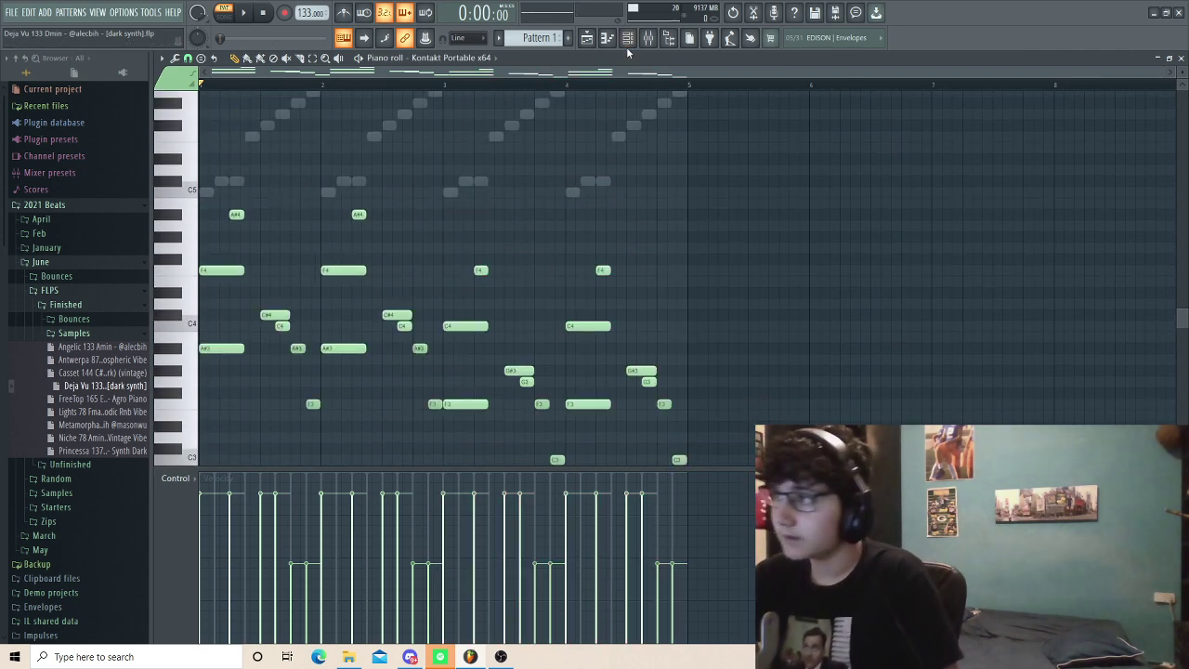
# Step: Open the Kontakt channel's instrument to examine its loaded ATOM preset, and return to the piano roll
pyautogui.click(627, 38)
pyautogui.click(267, 314)
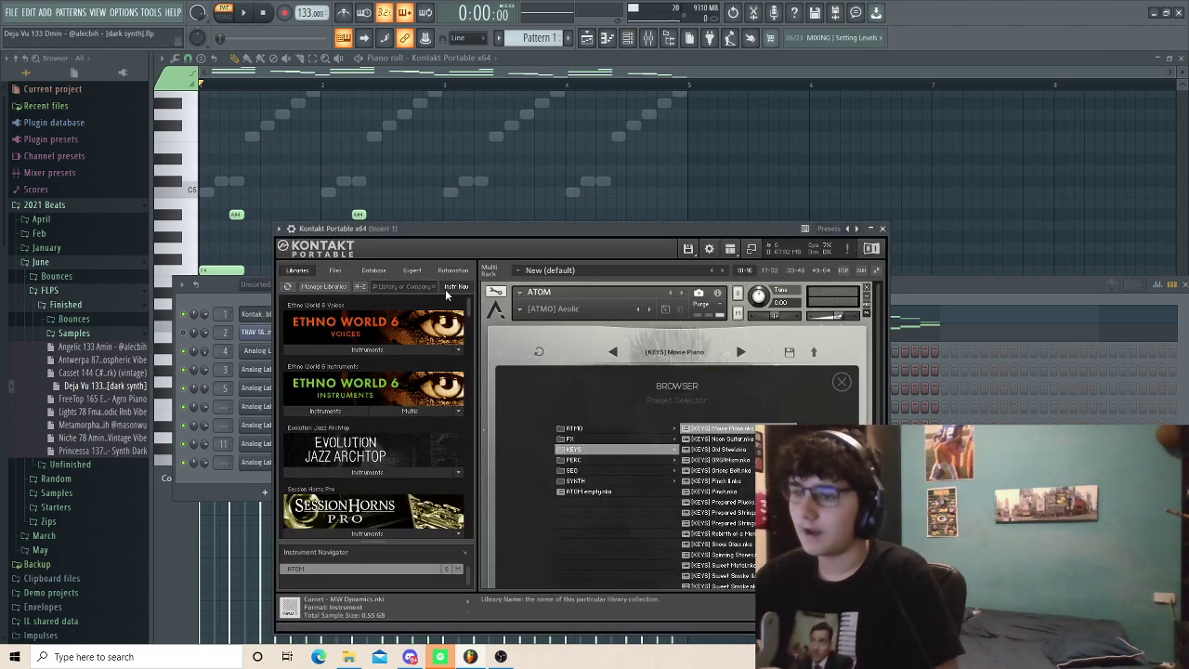
pyautogui.moveTo(499, 231); pyautogui.dragTo(527, 132)
pyautogui.click(1012, 214)
# Step: Delete the Kontakt notes in bars 3 and 4 and replace them with a duplicate of the first two bars
pyautogui.scroll(-3, 594, 265)
pyautogui.scroll(1, 422, 302)
pyautogui.scroll(3, 218, 274)
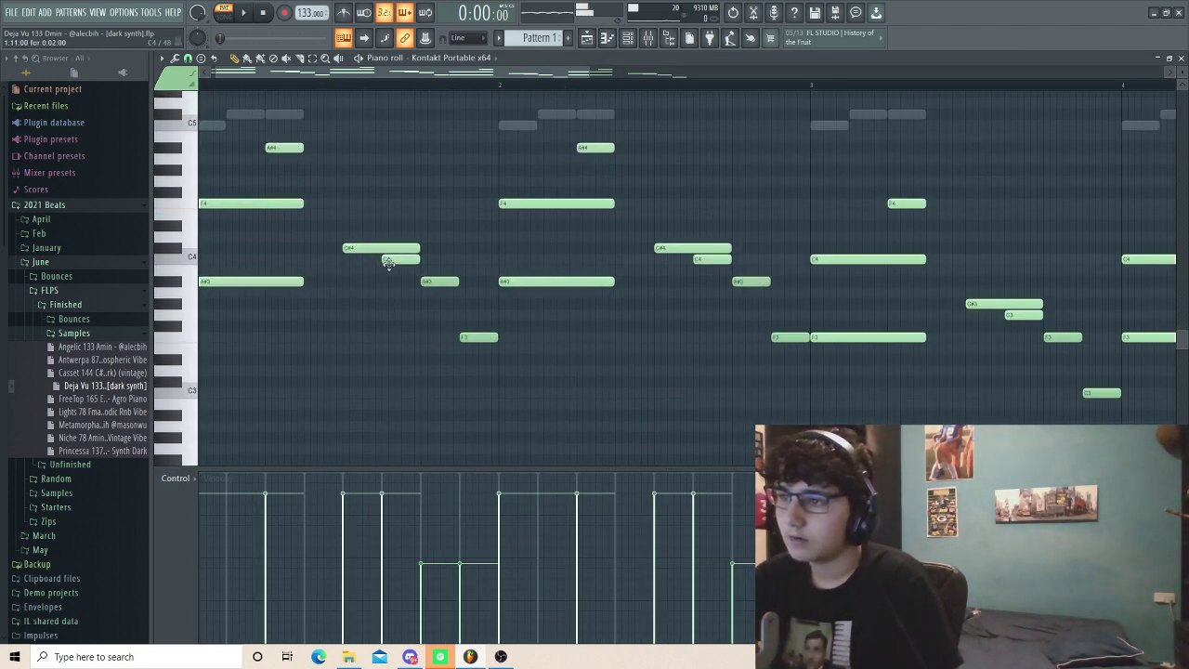
pyautogui.scroll(-2, 481, 333)
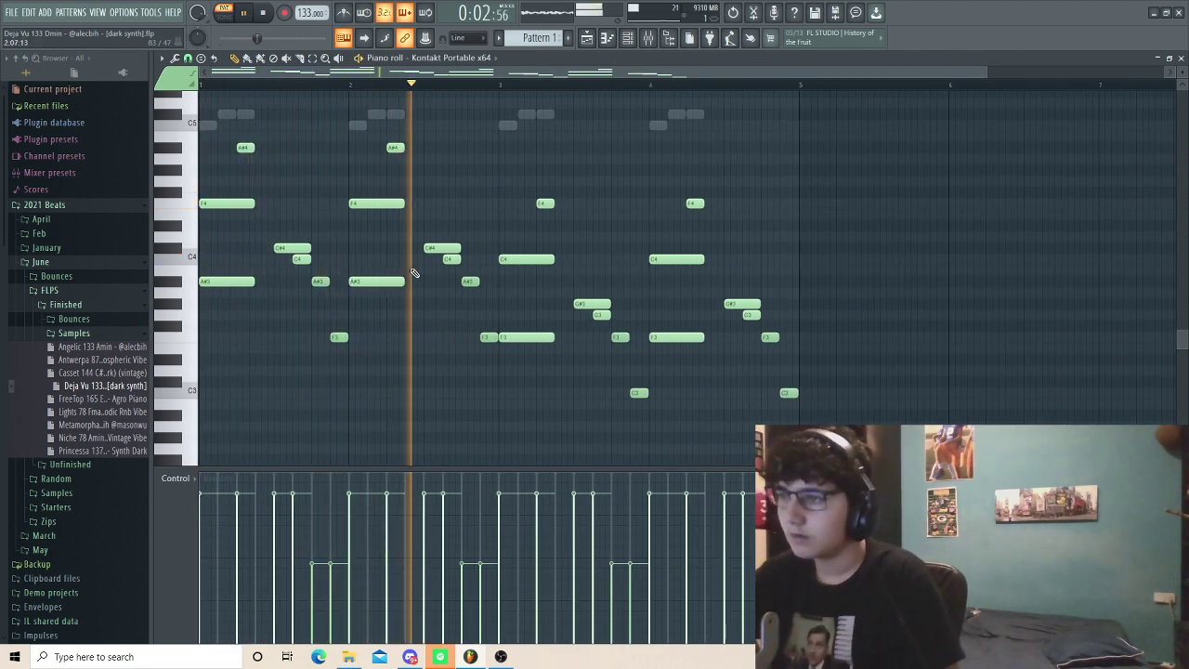
pyautogui.press('space')
pyautogui.moveTo(515, 176); pyautogui.dragTo(927, 460)
pyautogui.press('Delete')
pyautogui.moveTo(799, 437); pyautogui.dragTo(365, 229)
pyautogui.keyDown('ctrl'); pyautogui.click(365, 228); pyautogui.keyUp('ctrl')
pyautogui.hotkey('ctrl', 'b')
# Step: Examine the Fruity parametric EQ 2 and EffectRack settings on mixer Insert 1
pyautogui.click(648, 39)
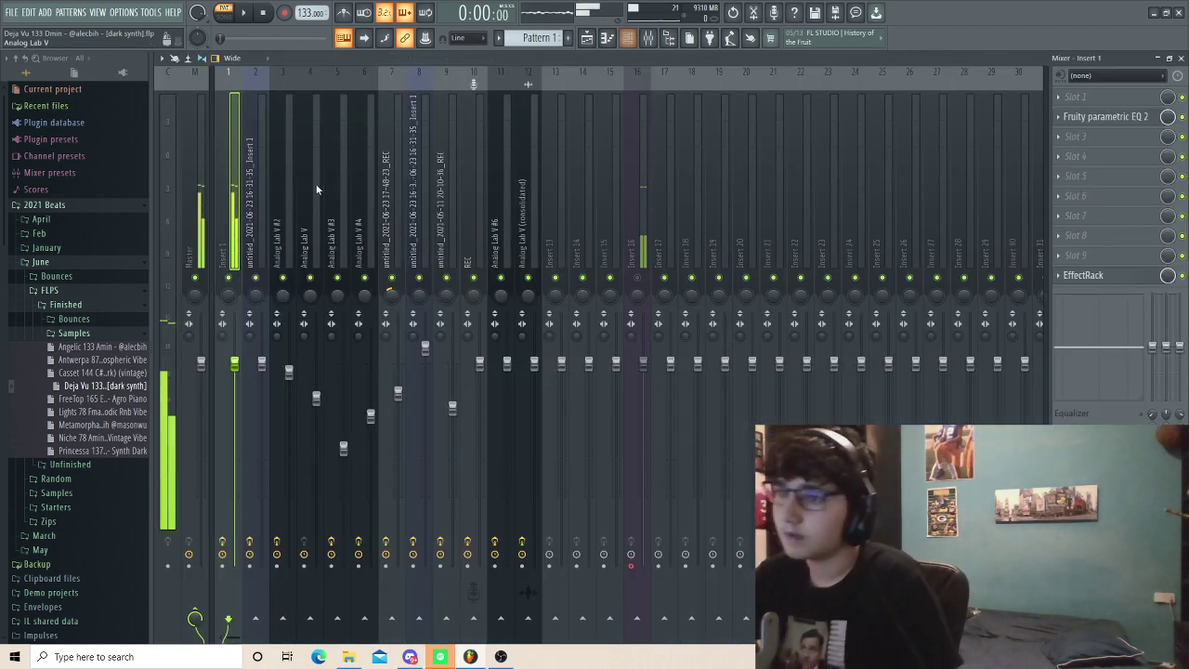
pyautogui.click(1103, 119)
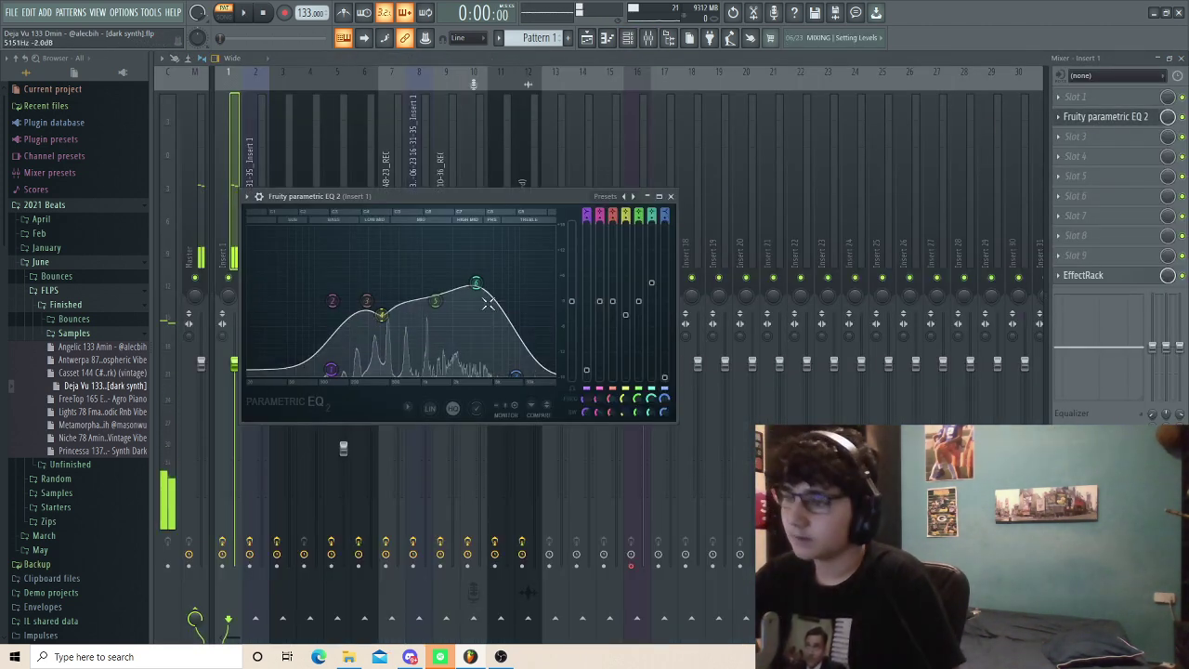
pyautogui.click(1111, 281)
pyautogui.click(1111, 281)
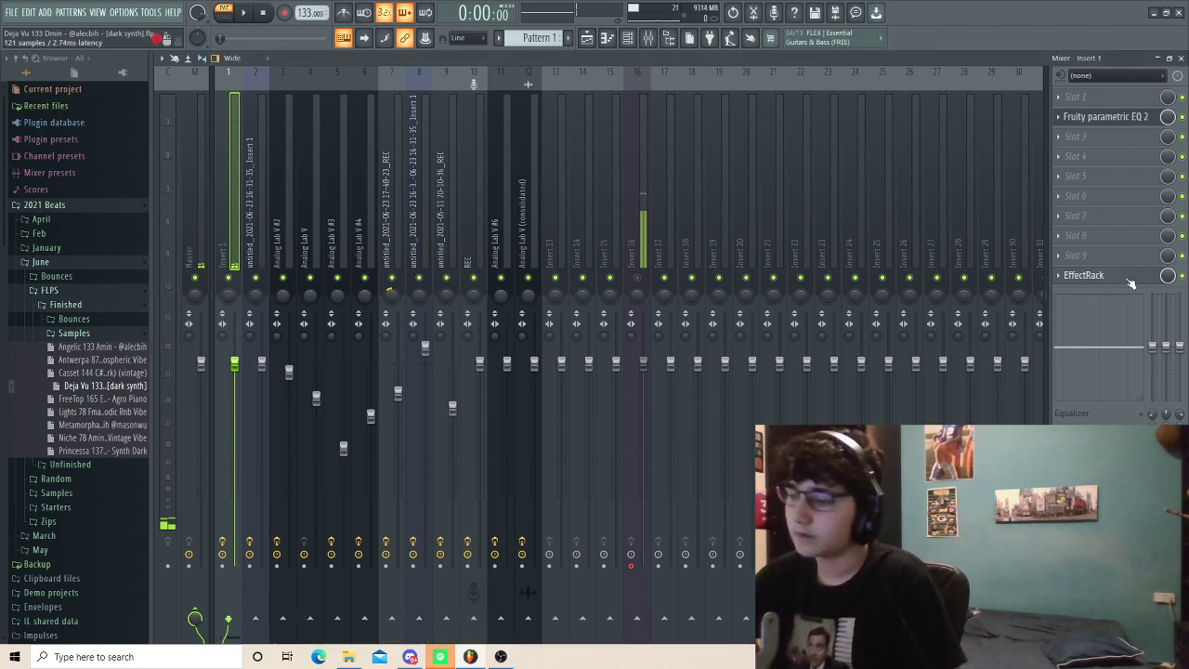
pyautogui.click(1112, 276)
pyautogui.moveTo(554, 635); pyautogui.dragTo(533, 170)
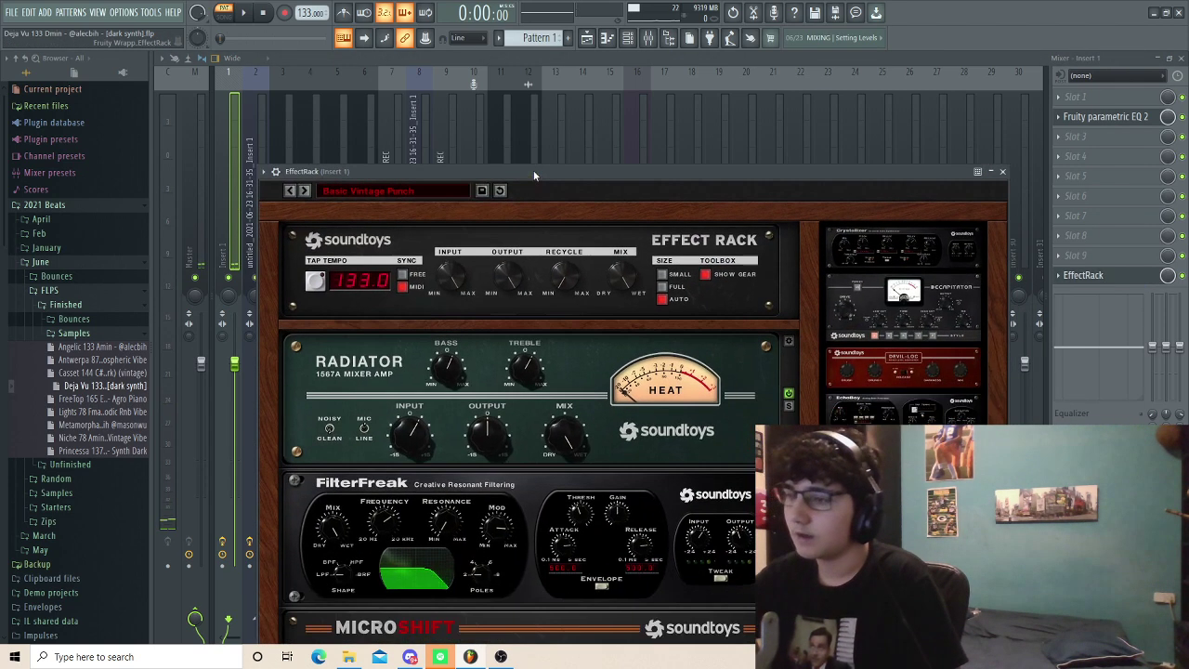
# Step: Open the TRAV TARAV slicer channel's notes in Pattern 1 and play back the sliced pattern
pyautogui.click(595, 38)
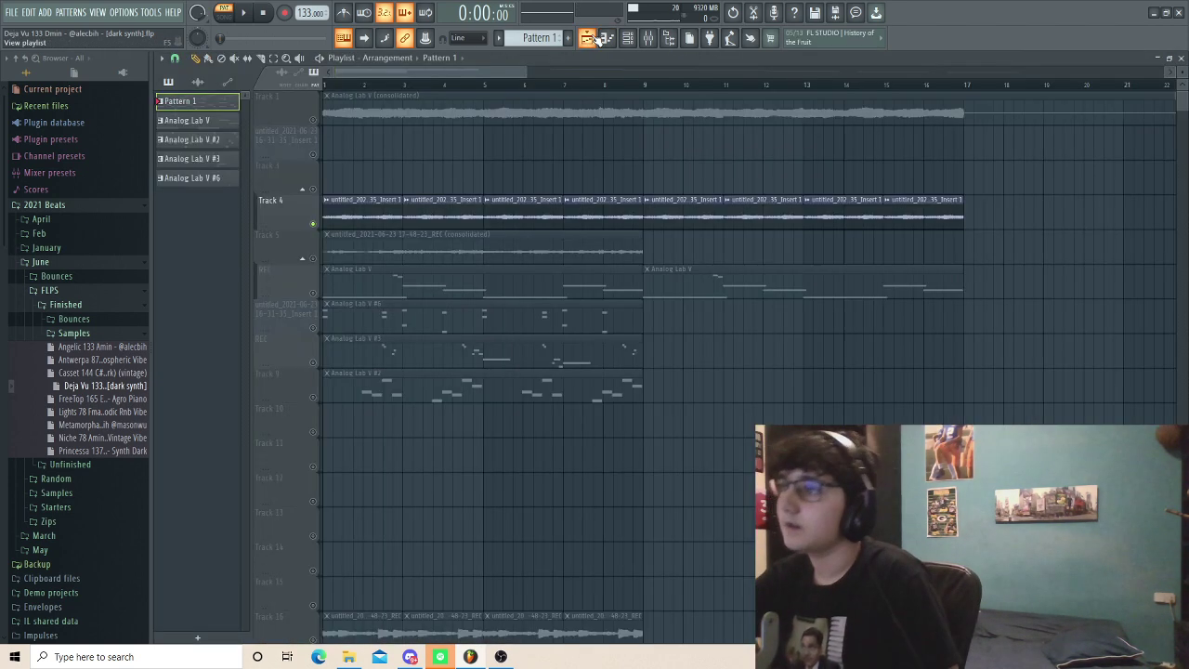
pyautogui.click(605, 38)
pyautogui.doubleClick(216, 100)
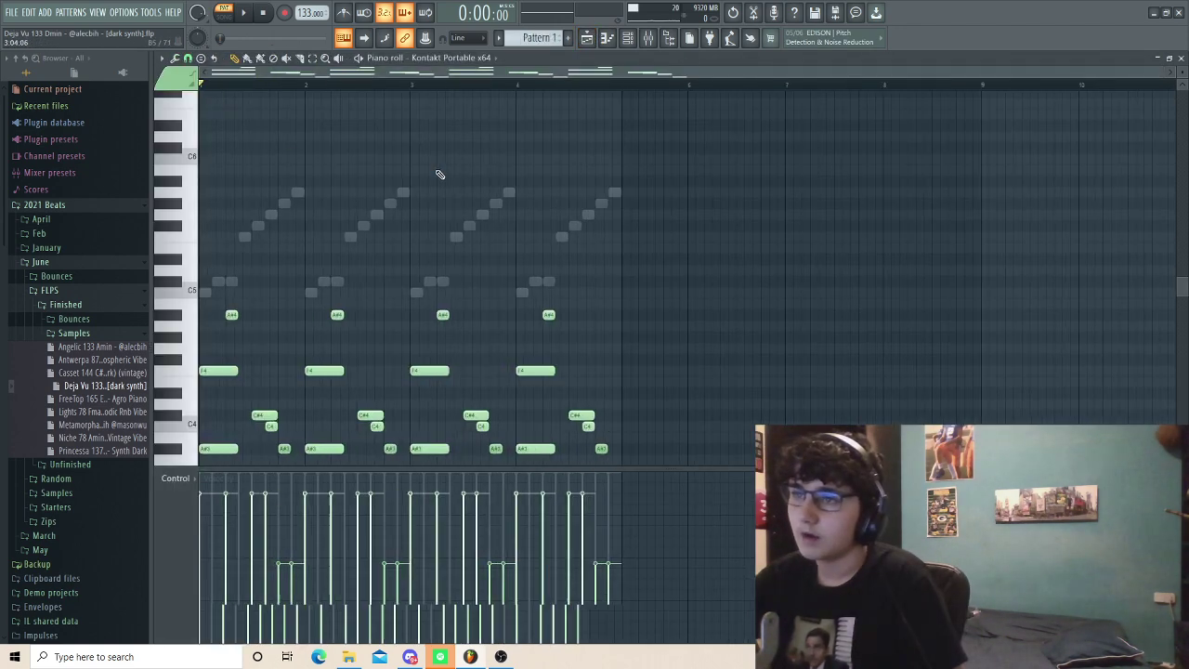
pyautogui.click(628, 38)
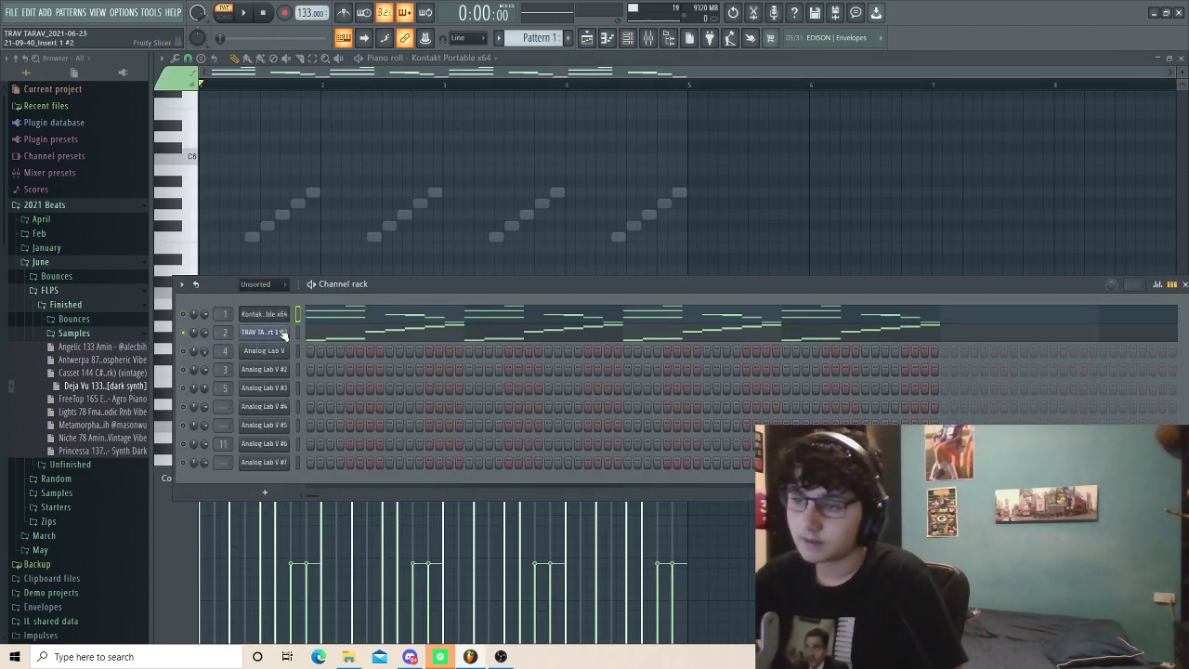
pyautogui.click(327, 332)
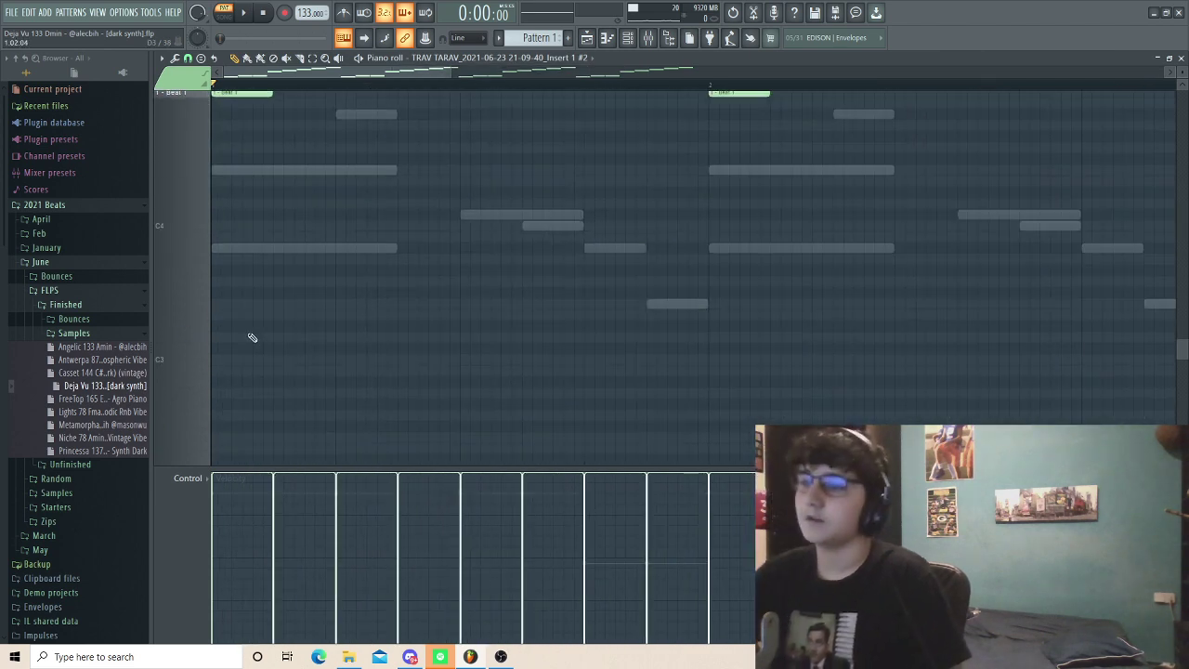
pyautogui.press('space')
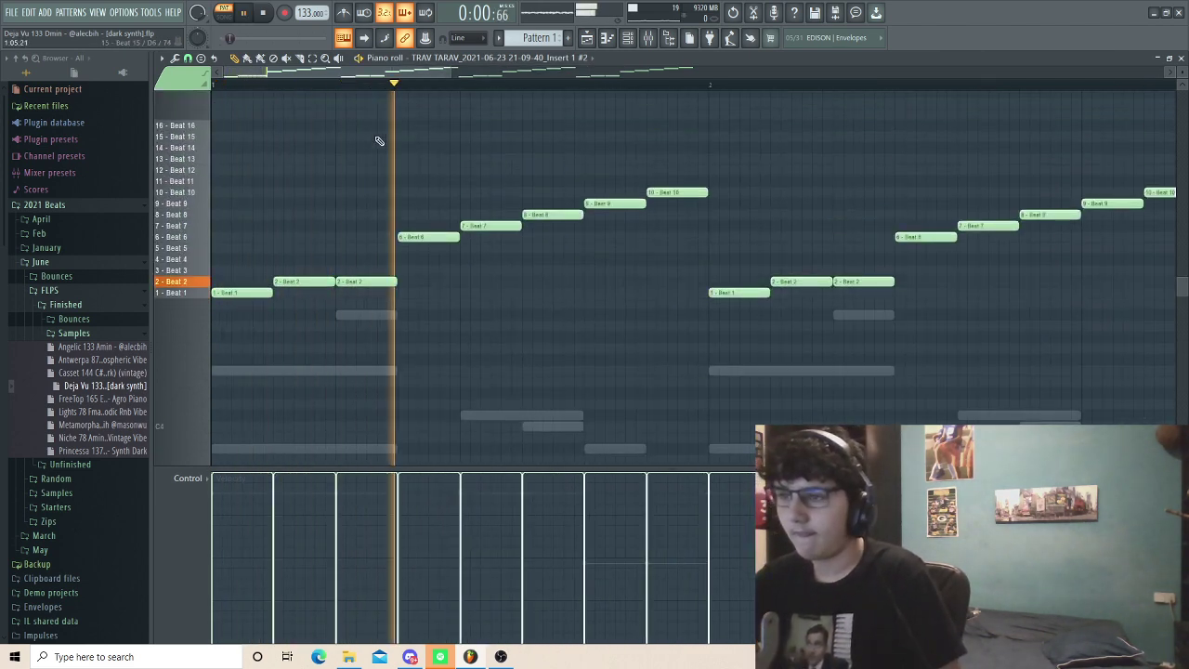
pyautogui.scroll(-4, 399, 167)
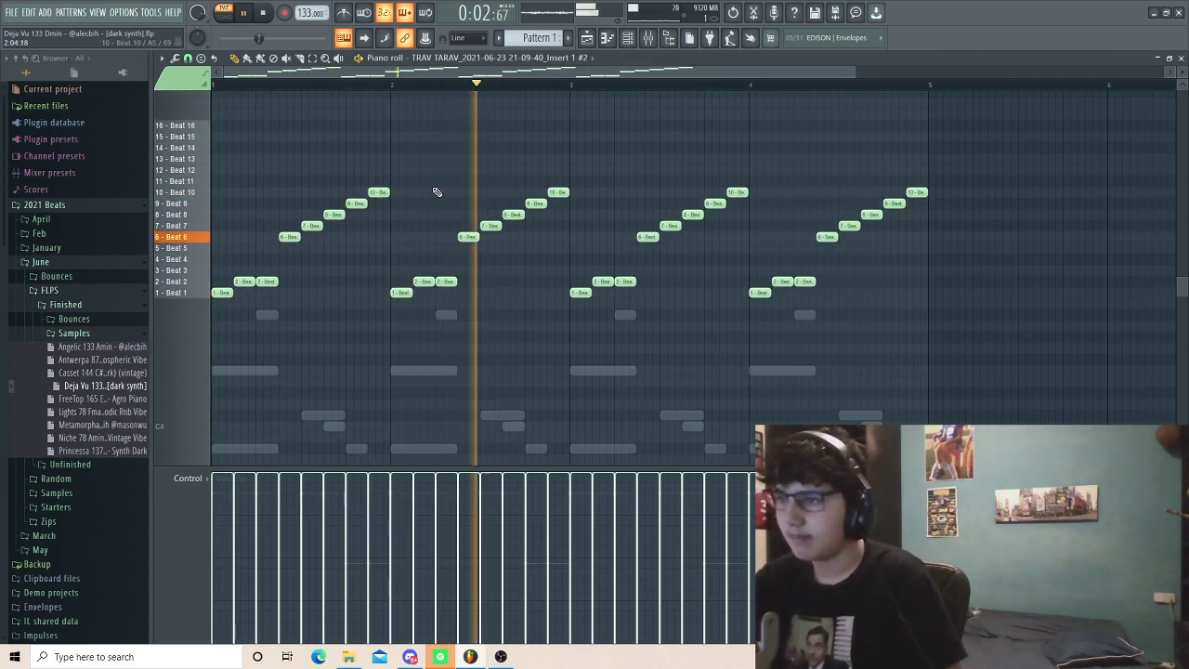
pyautogui.scroll(-2, 436, 193)
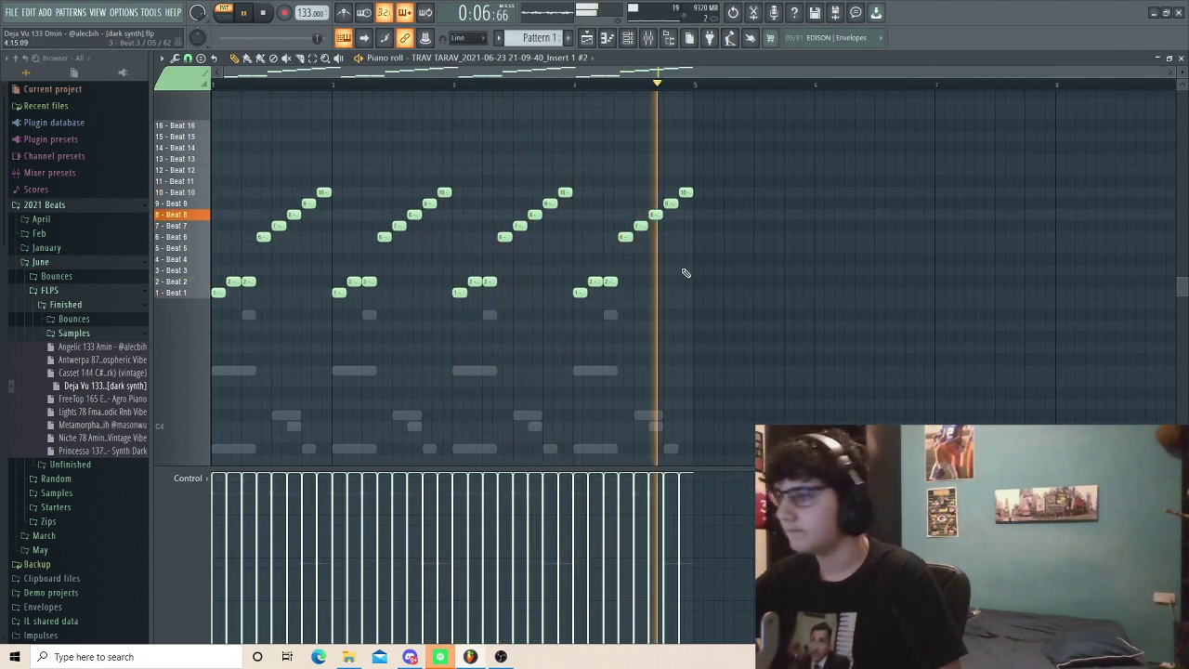
pyautogui.press('space')
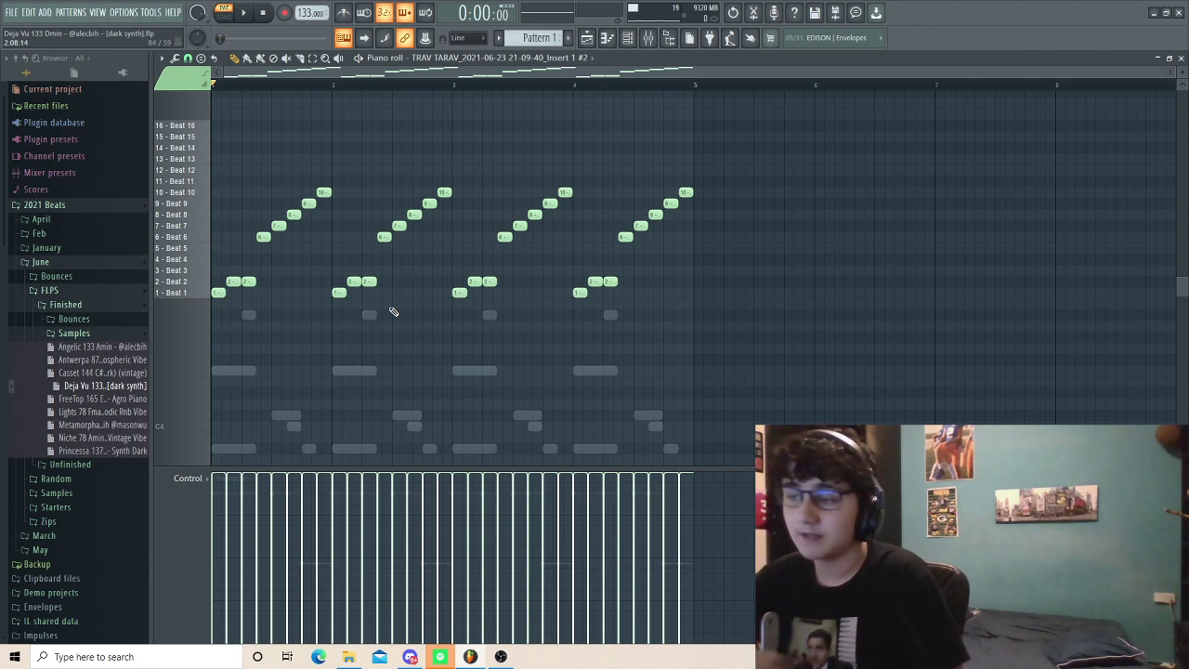
pyautogui.scroll(-2, 783, 267)
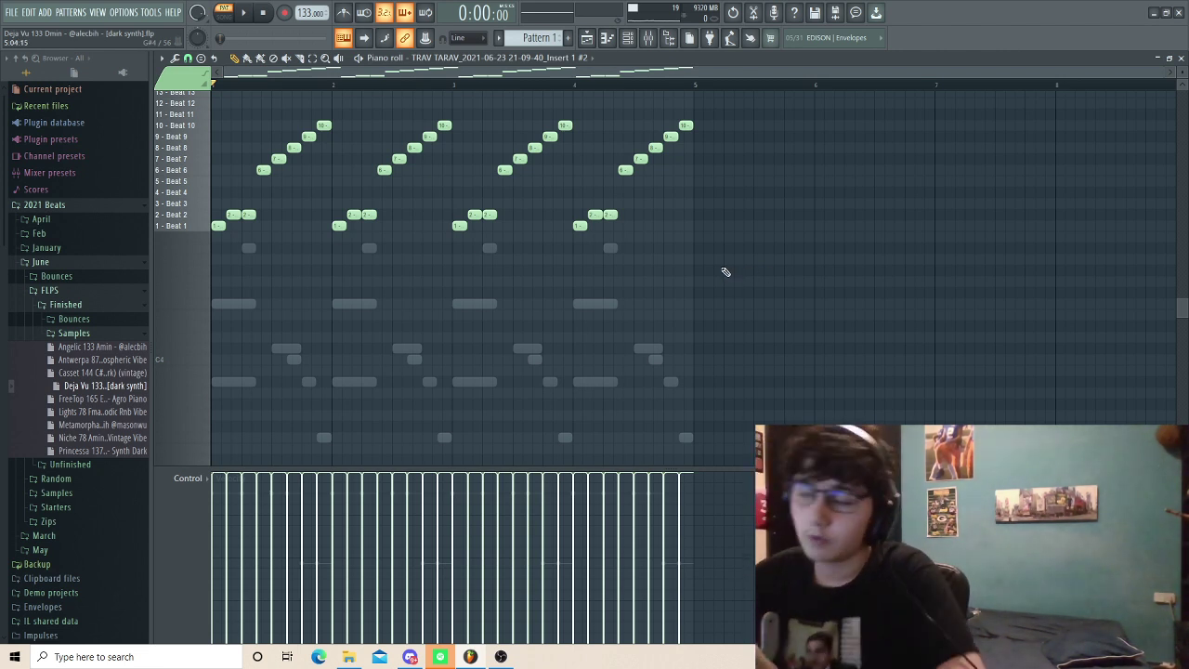
# Step: Open the sample settings of a Track 4 audio clip in the playlist and view its mixer track
pyautogui.click(588, 38)
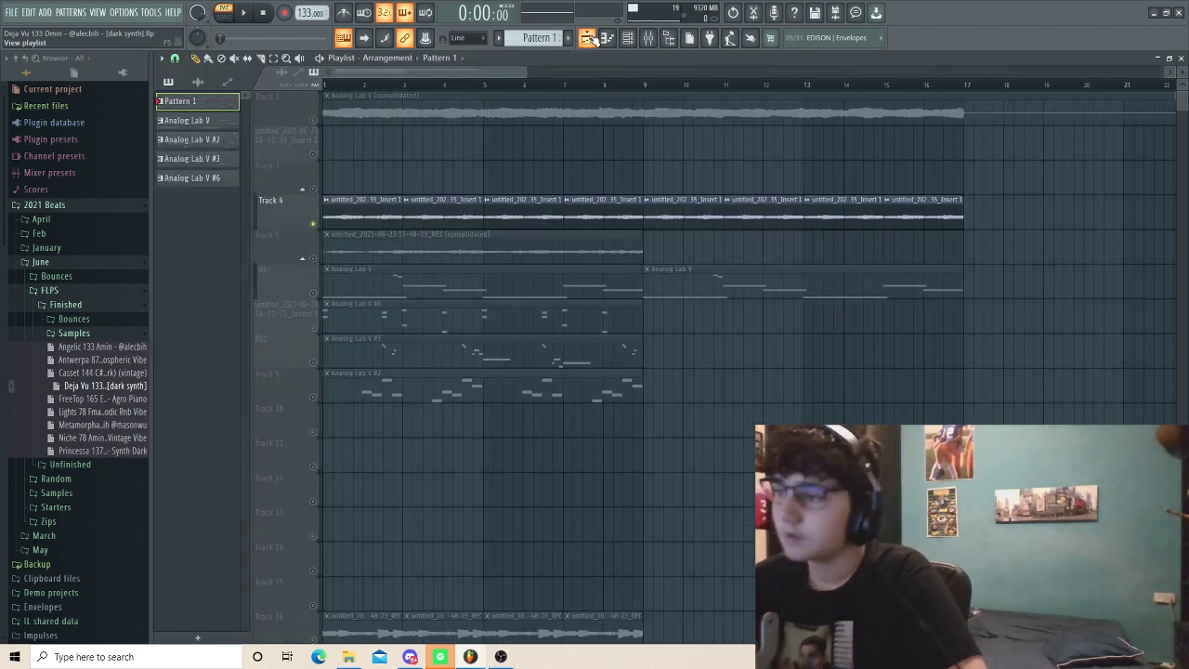
pyautogui.doubleClick(397, 182)
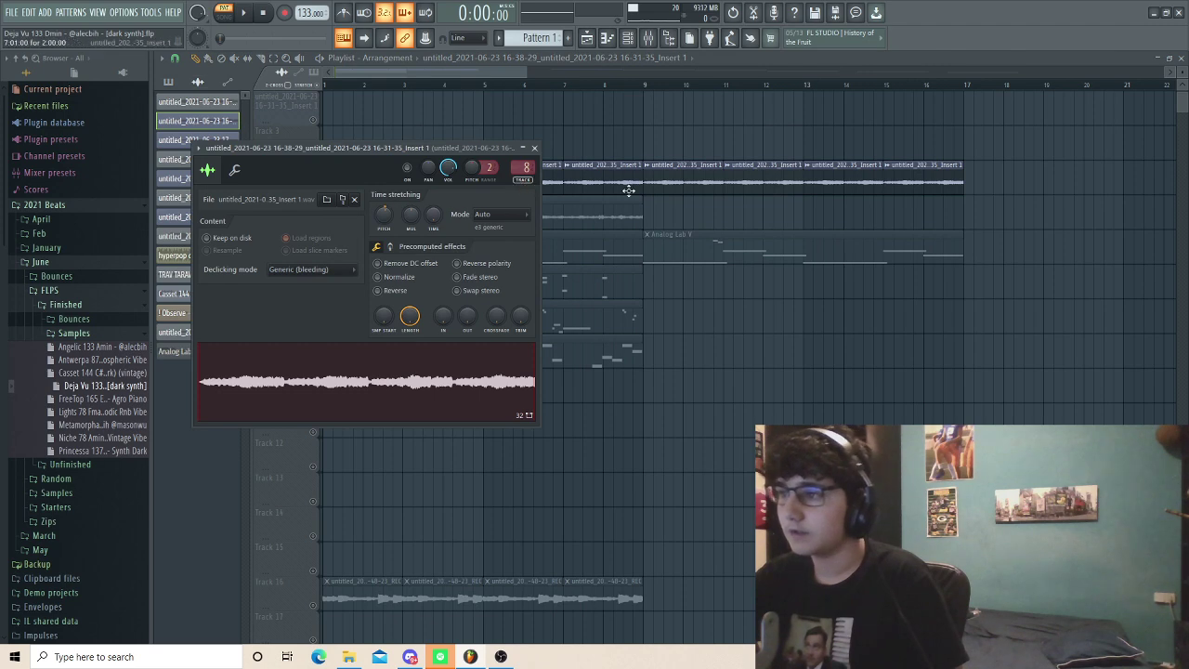
pyautogui.click(629, 191)
pyautogui.click(648, 38)
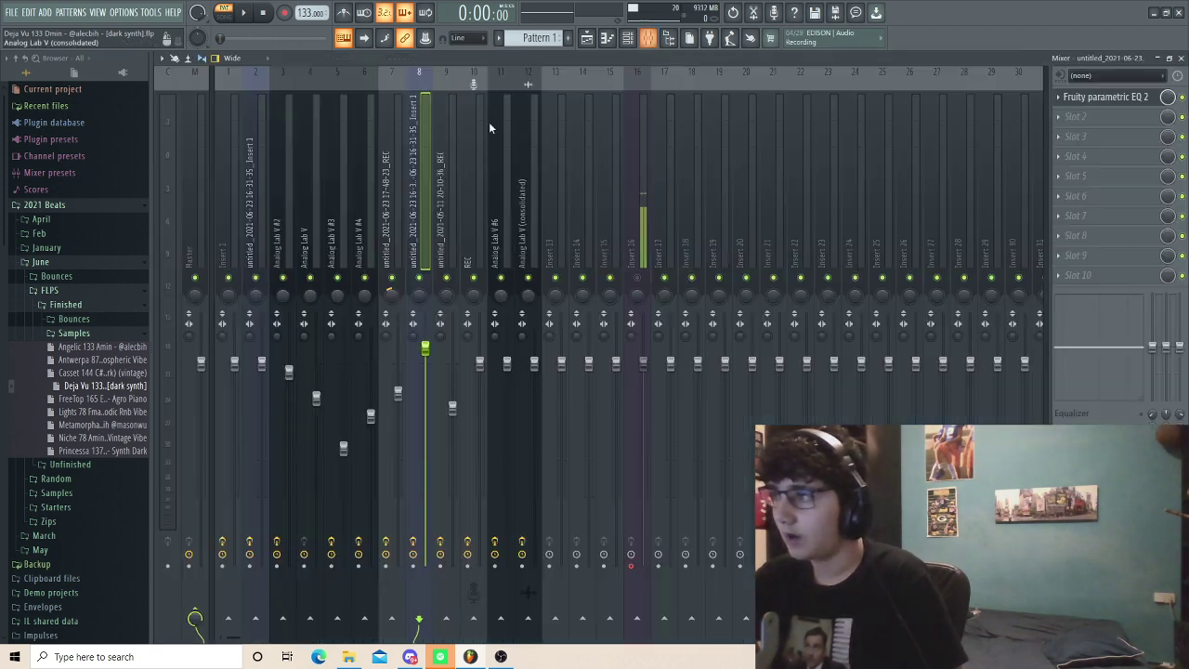
# Step: Open Decimort2 on mixer track 2, dismiss its demo notice and set the resampler frequency to about 14957 Hz
pyautogui.press('space')
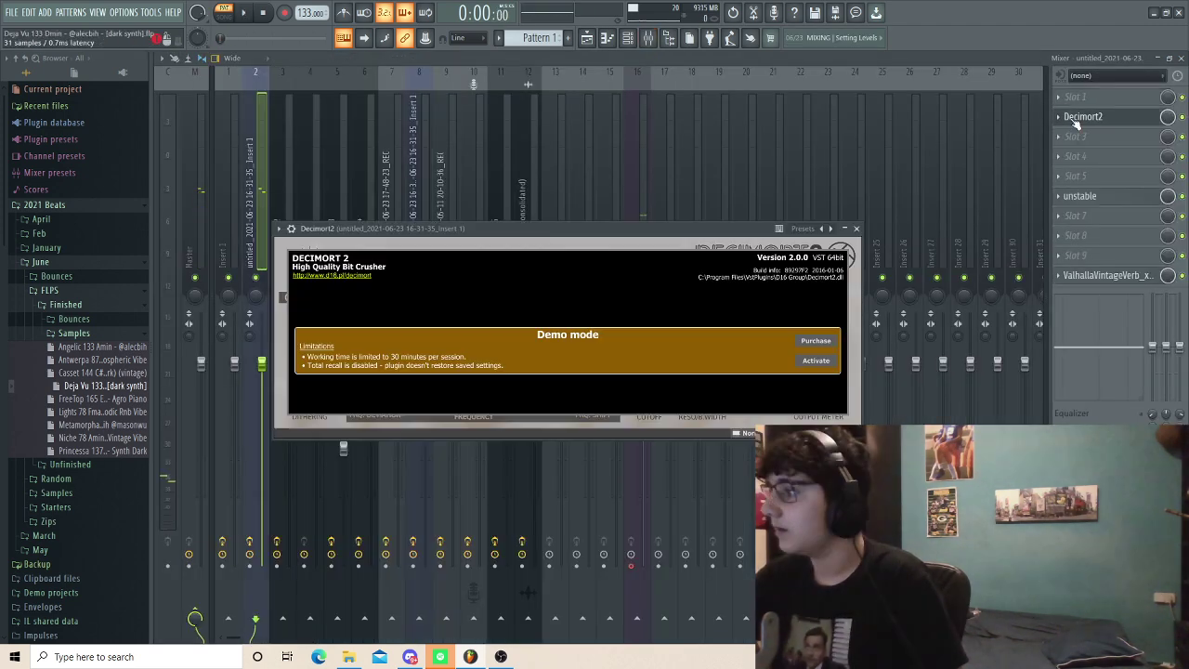
pyautogui.click(1073, 121)
pyautogui.click(1067, 125)
pyautogui.click(352, 348)
pyautogui.press('space')
pyautogui.press('space')
pyautogui.moveTo(487, 356); pyautogui.dragTo(532, 362)
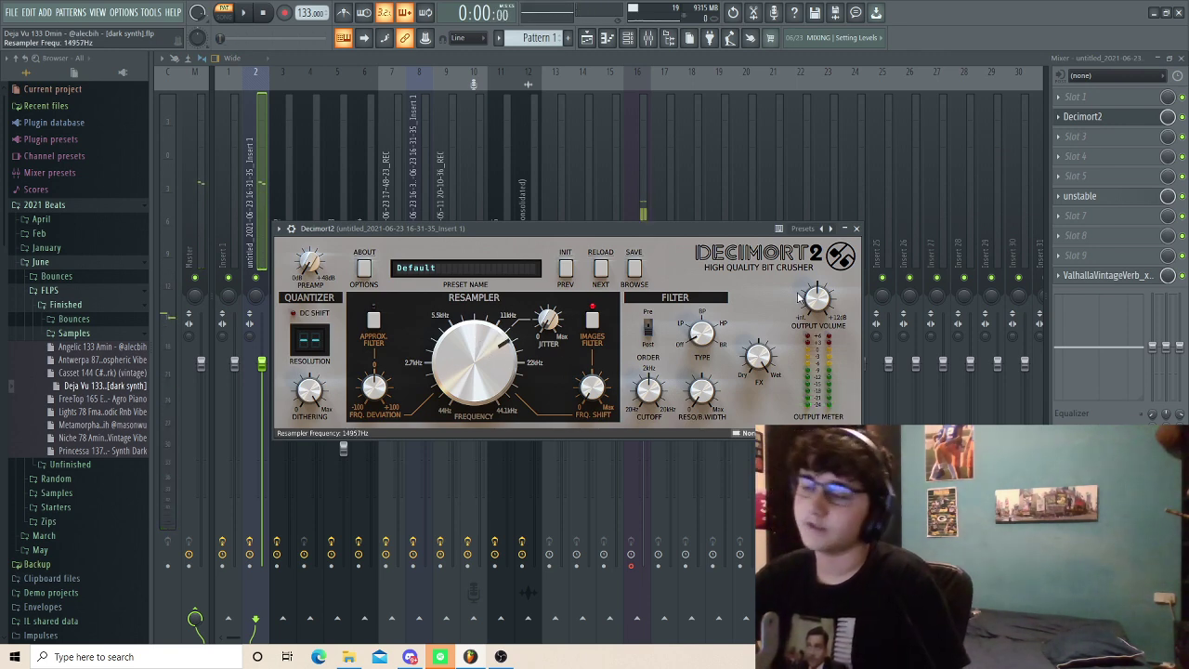
# Step: Examine the unstable and ValhallaVintageVerb settings on mixer track 2, and return to the playlist
pyautogui.click(1106, 195)
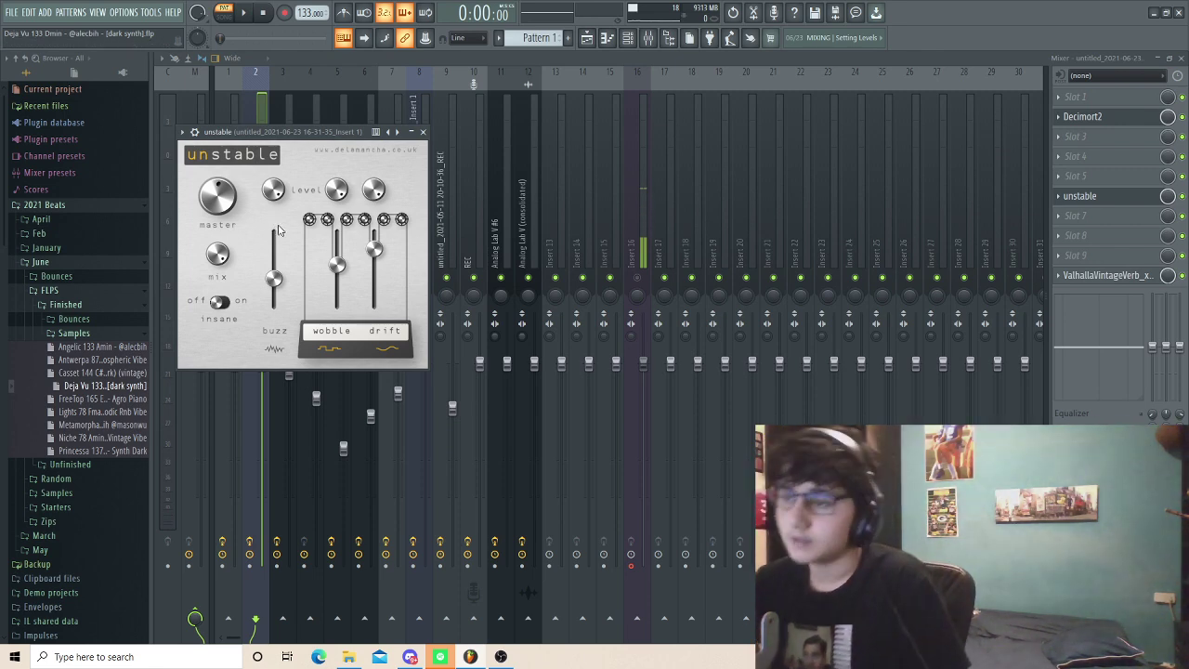
pyautogui.click(1096, 275)
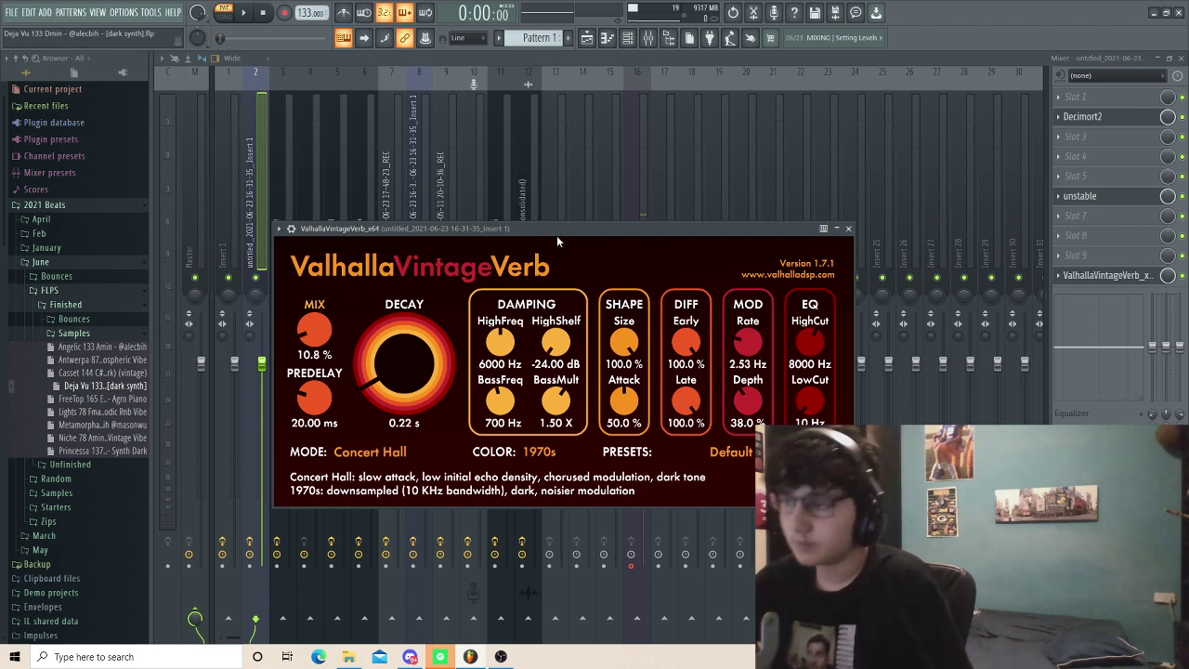
pyautogui.click(592, 39)
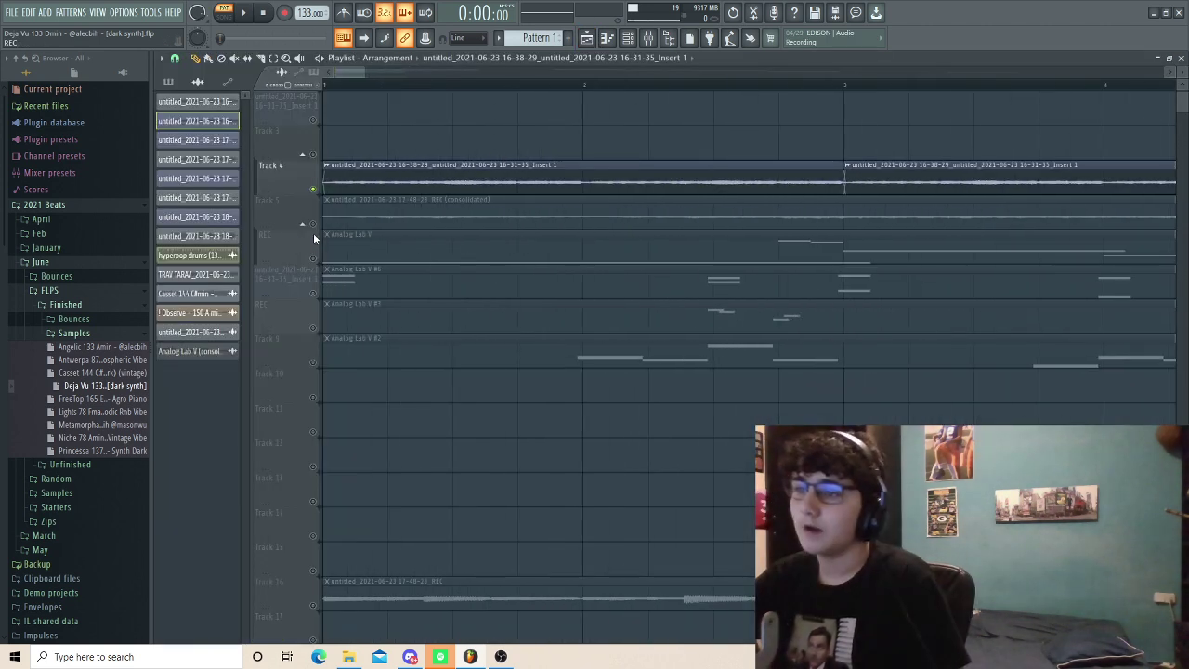
# Step: Solo Track 5 in the playlist and play back its consolidated recording in song mode
pyautogui.scroll(3, 316, 243)
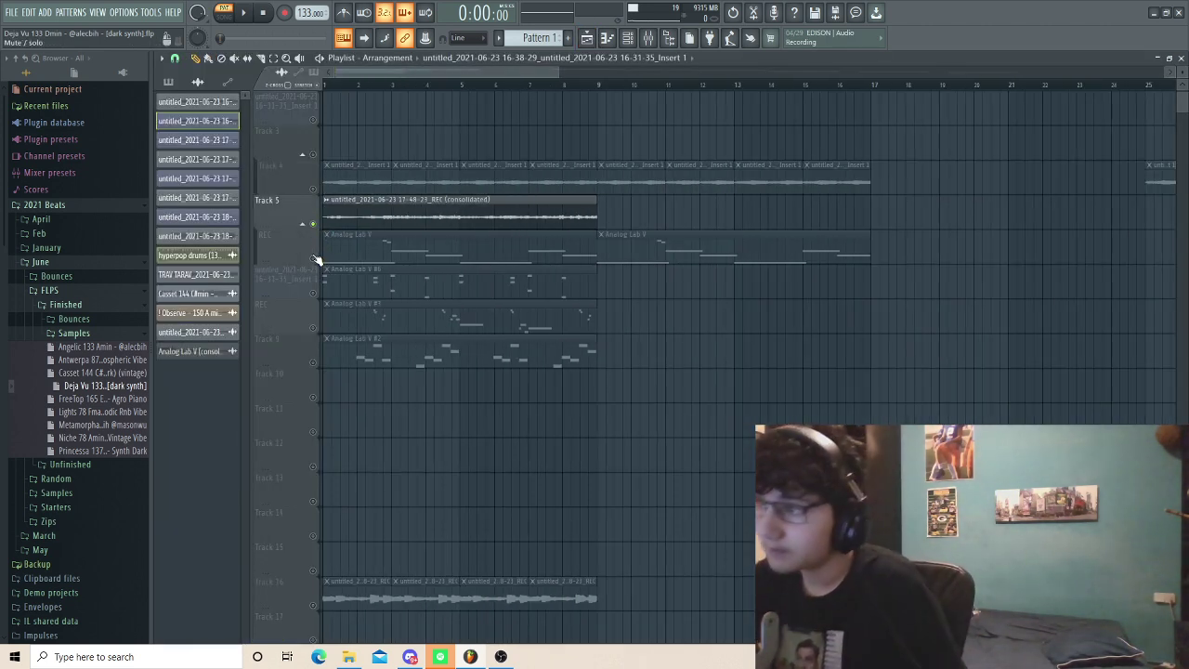
pyautogui.press('l')
pyautogui.press('F6')
pyautogui.press('space')
pyautogui.press('F6')
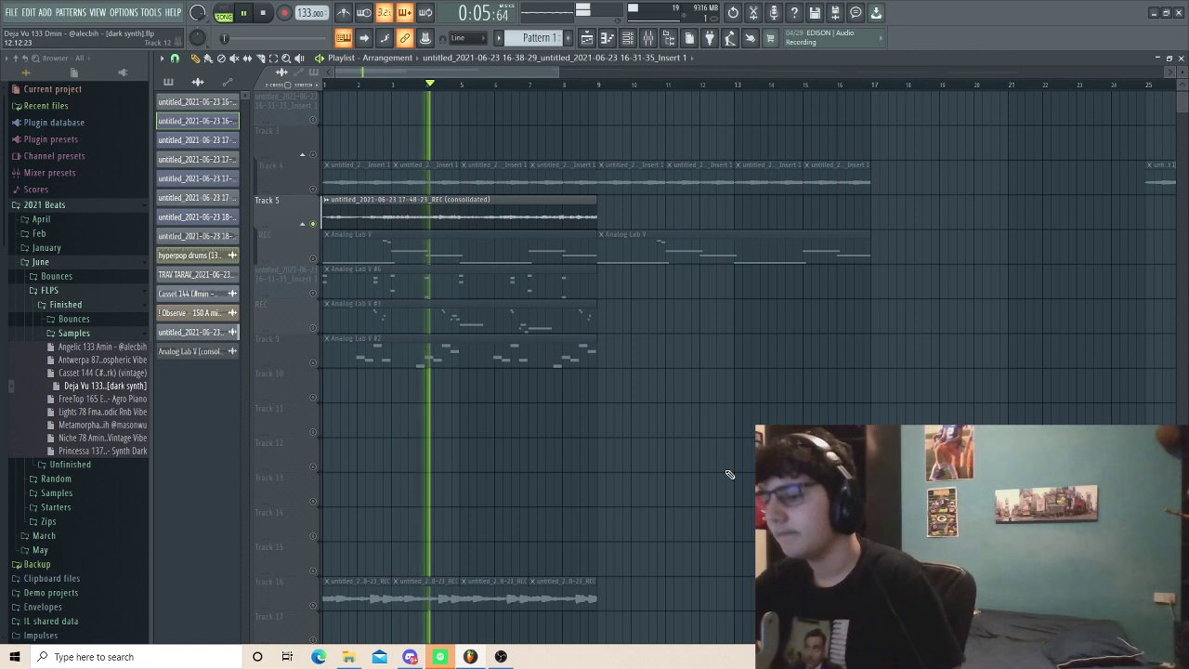
pyautogui.scroll(-1, 723, 474)
pyautogui.scroll(-1, 620, 473)
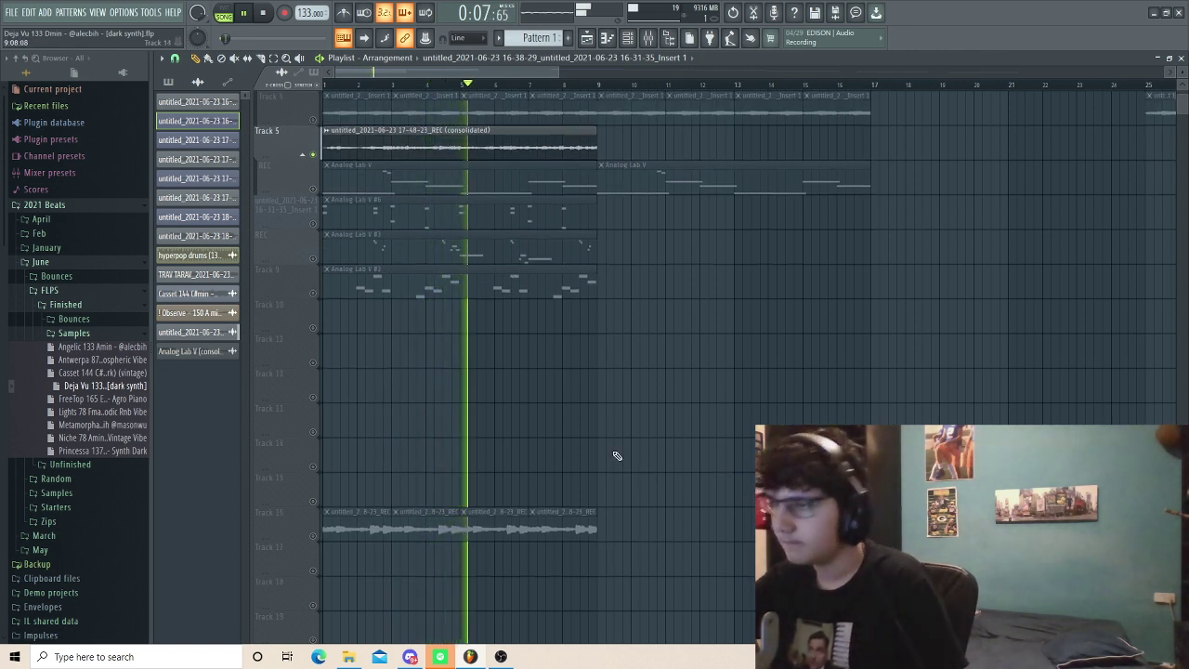
pyautogui.scroll(-1, 613, 455)
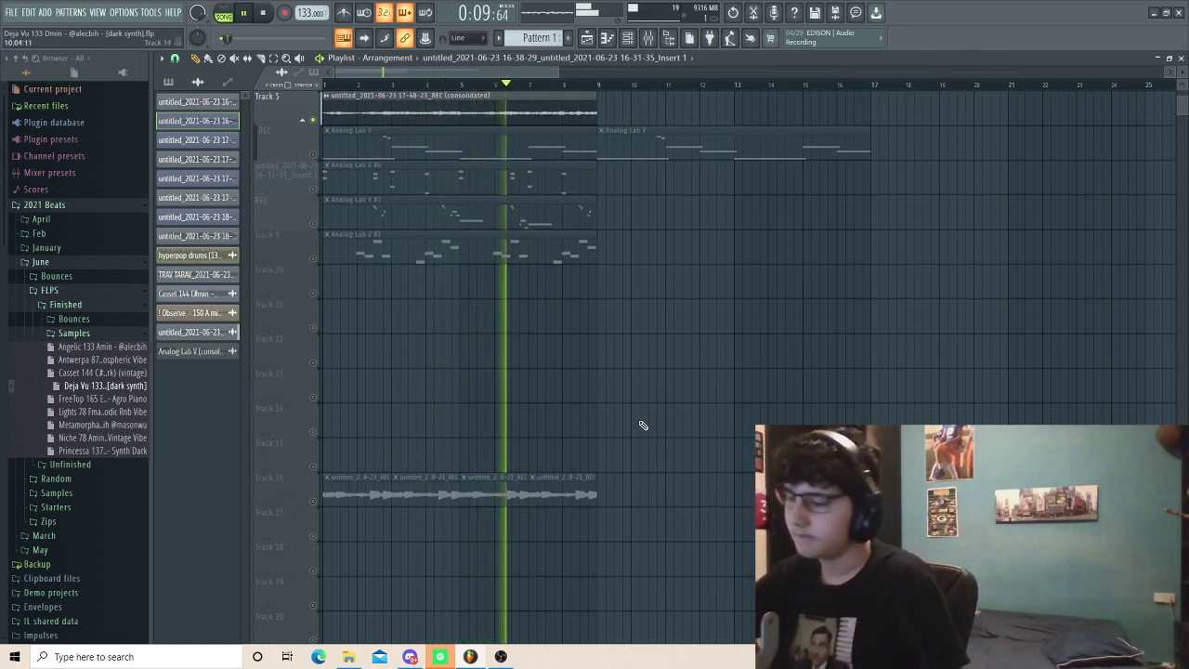
pyautogui.scroll(3, 650, 429)
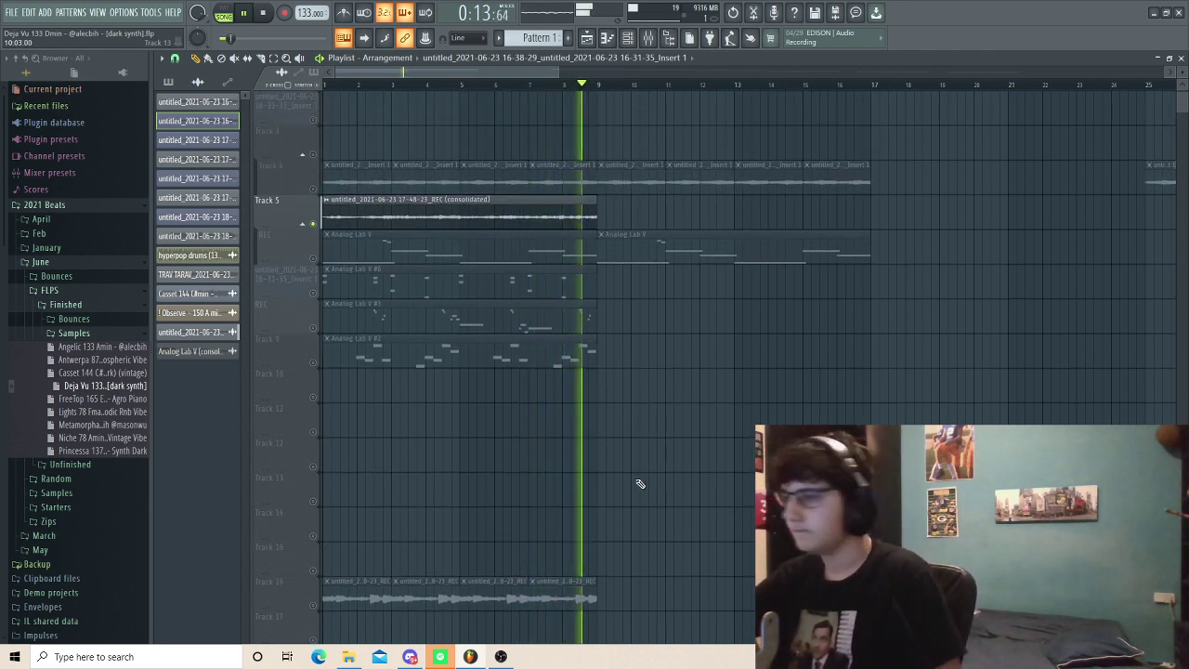
pyautogui.press('space')
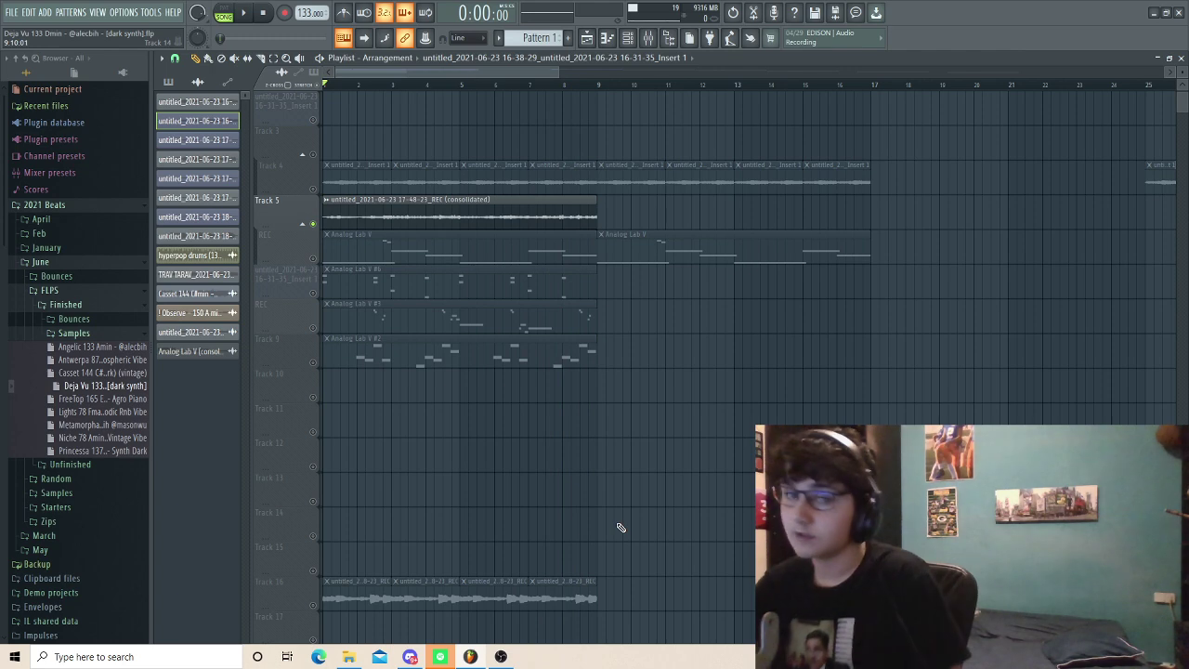
# Step: Open the mixer on track 7, which carries the Track 5 recording, and play the recording back
pyautogui.scroll(-1, 604, 518)
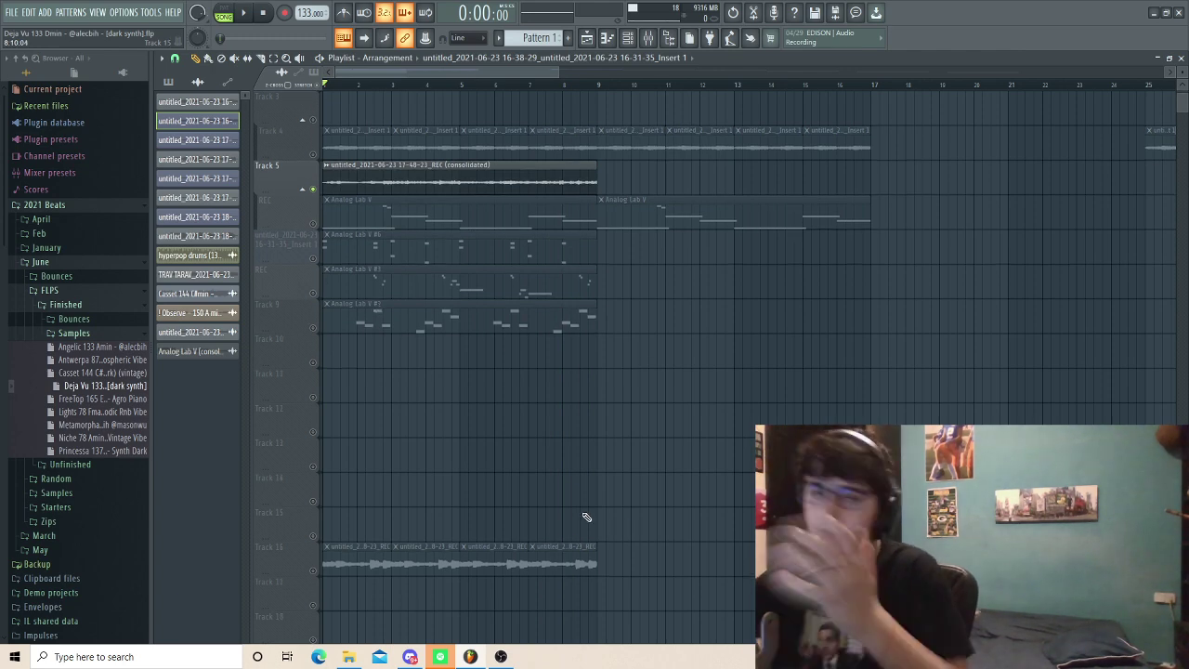
pyautogui.scroll(-2, 573, 440)
pyautogui.press('F9')
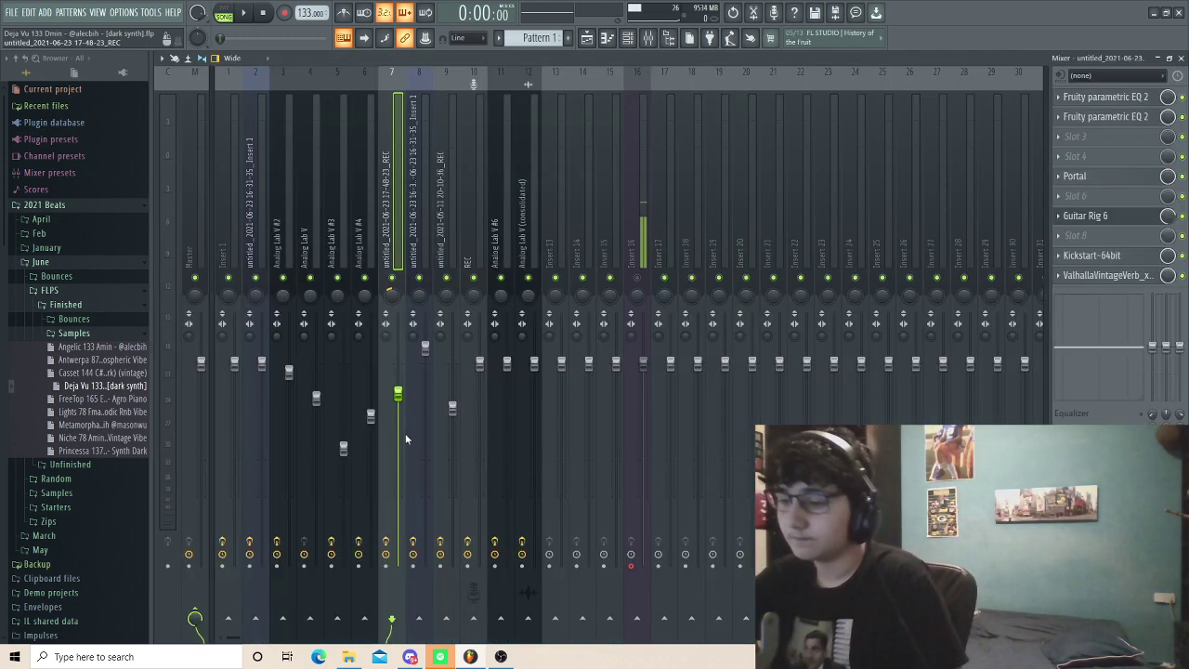
pyautogui.press('space')
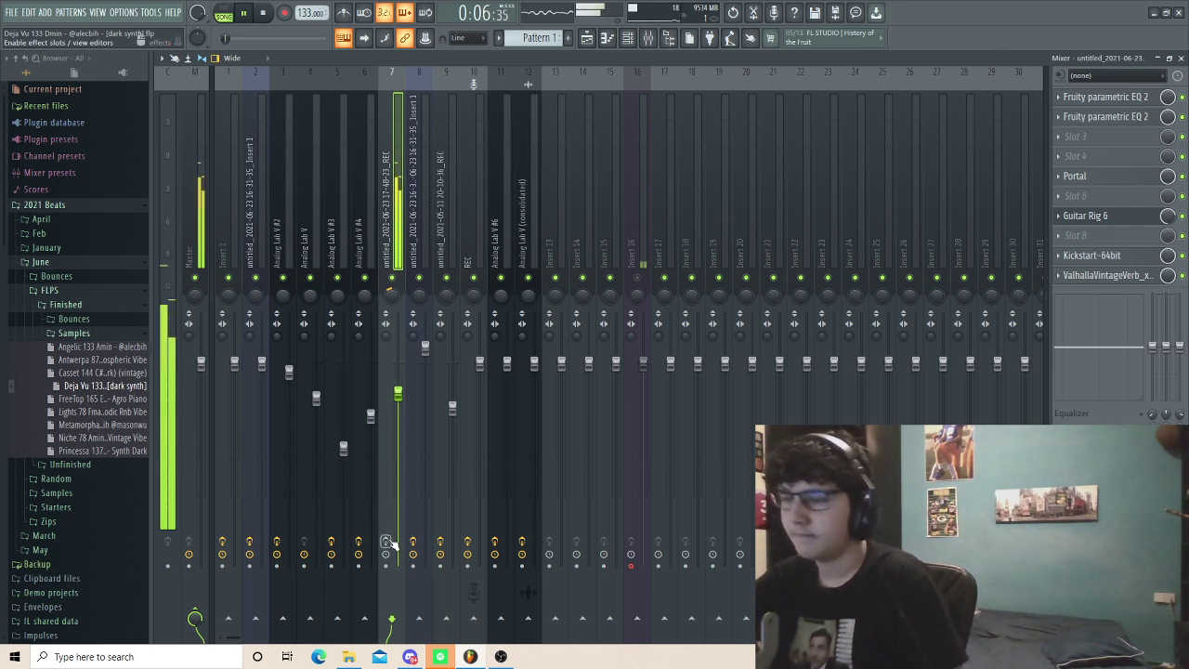
pyautogui.press('space')
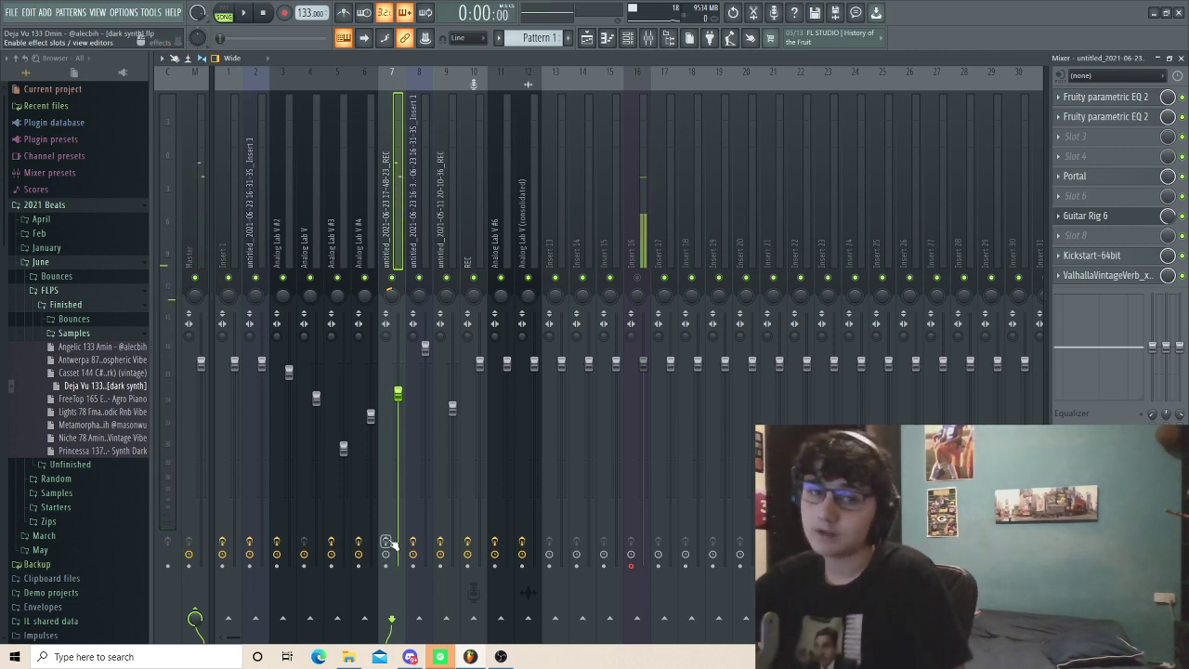
# Step: Examine the two Fruity parametric EQ 2 curves and the Portal settings on mixer track 7
pyautogui.rightClick(390, 543)
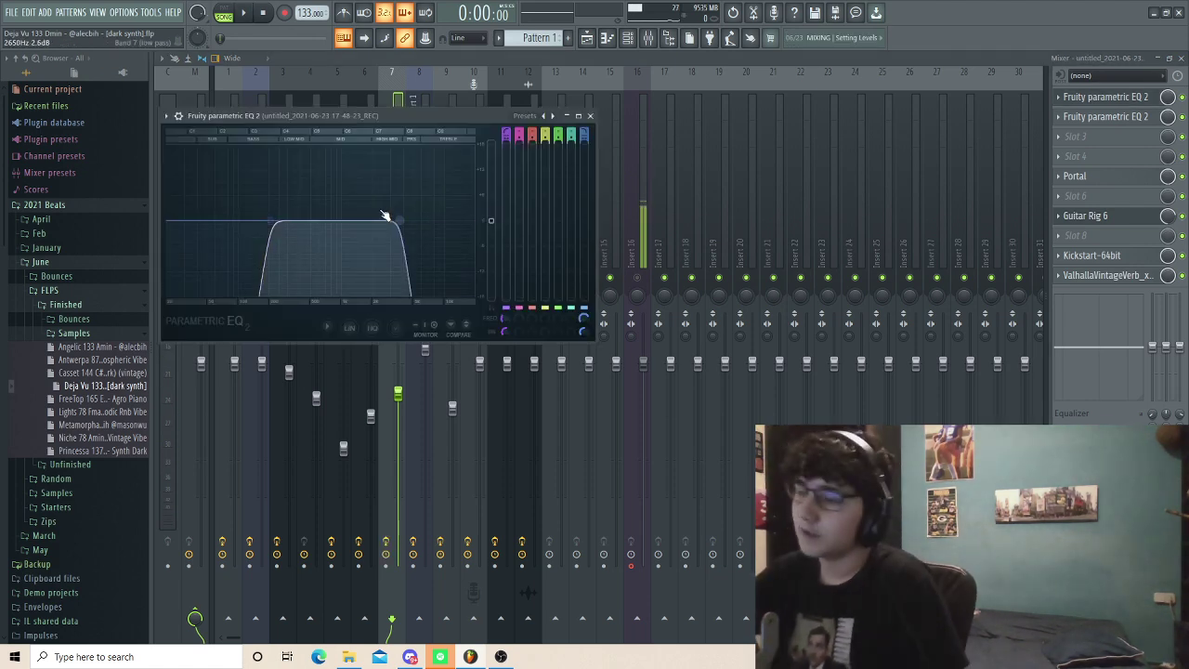
pyautogui.click(1086, 117)
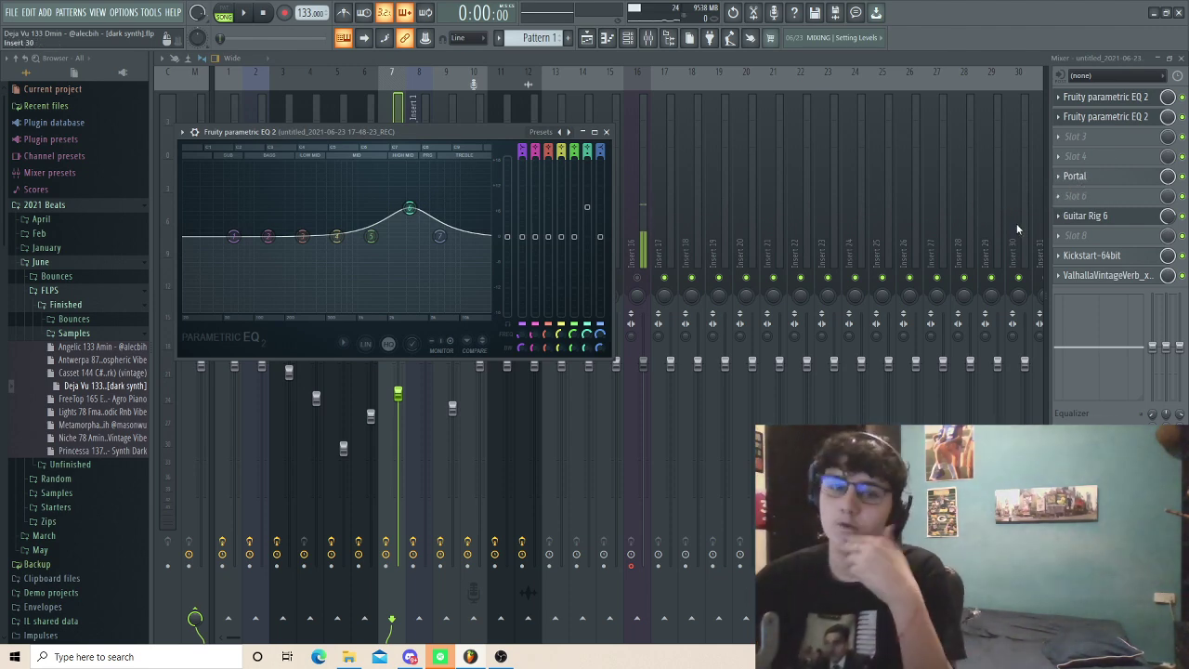
pyautogui.click(1103, 184)
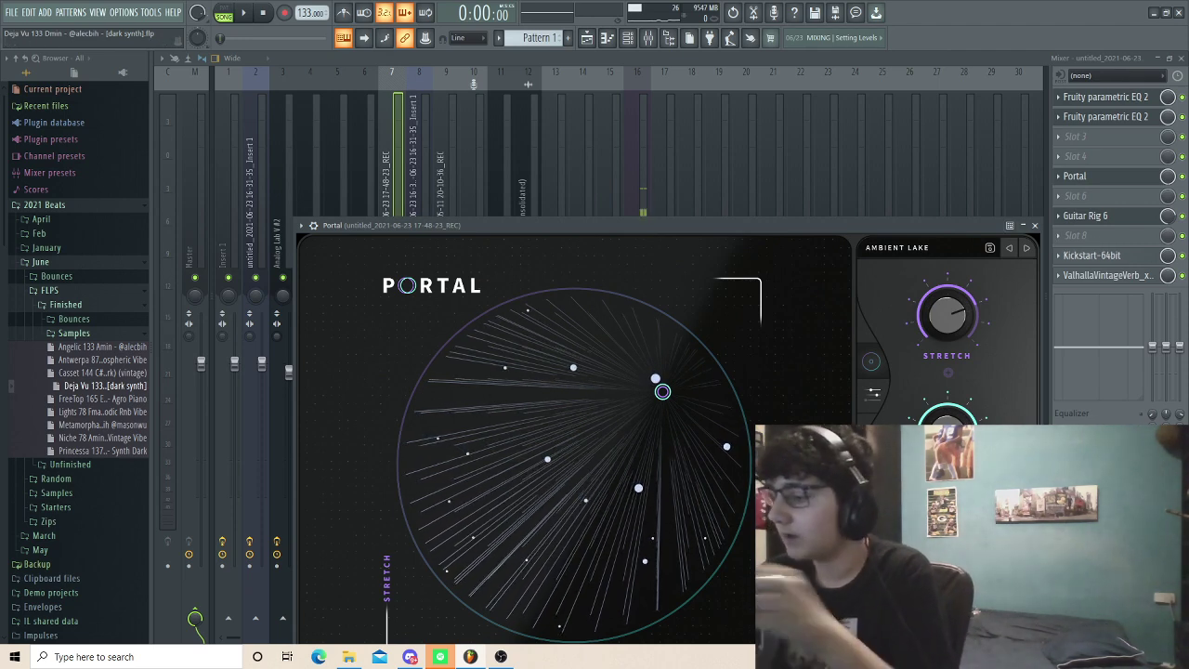
pyautogui.moveTo(773, 226); pyautogui.dragTo(727, 55)
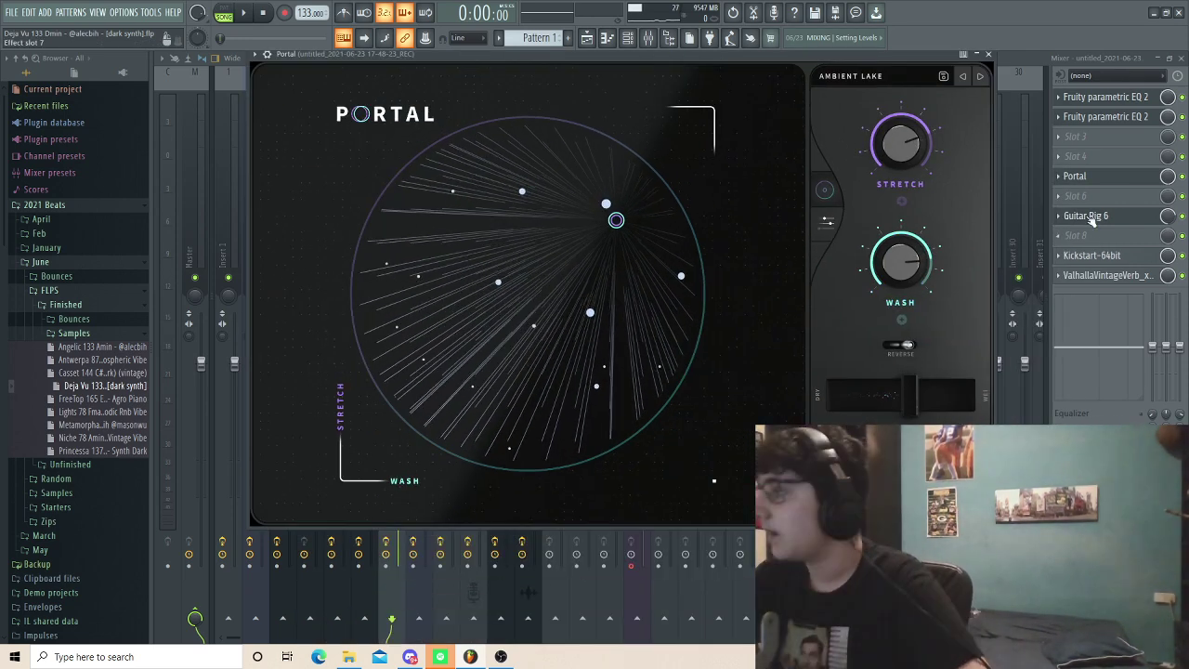
pyautogui.click(1075, 175)
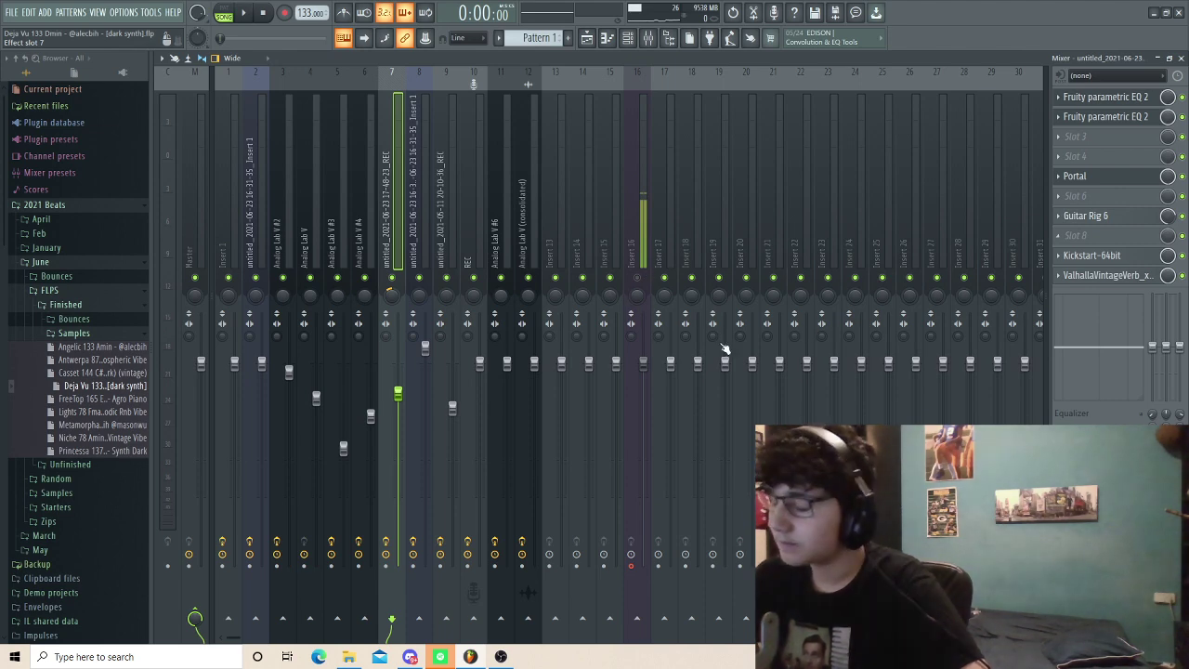
# Step: Examine the Guitar Rig 6, Kickstart and ValhallaVintageVerb settings on mixer track 7, and play the recording again
pyautogui.click(548, 503)
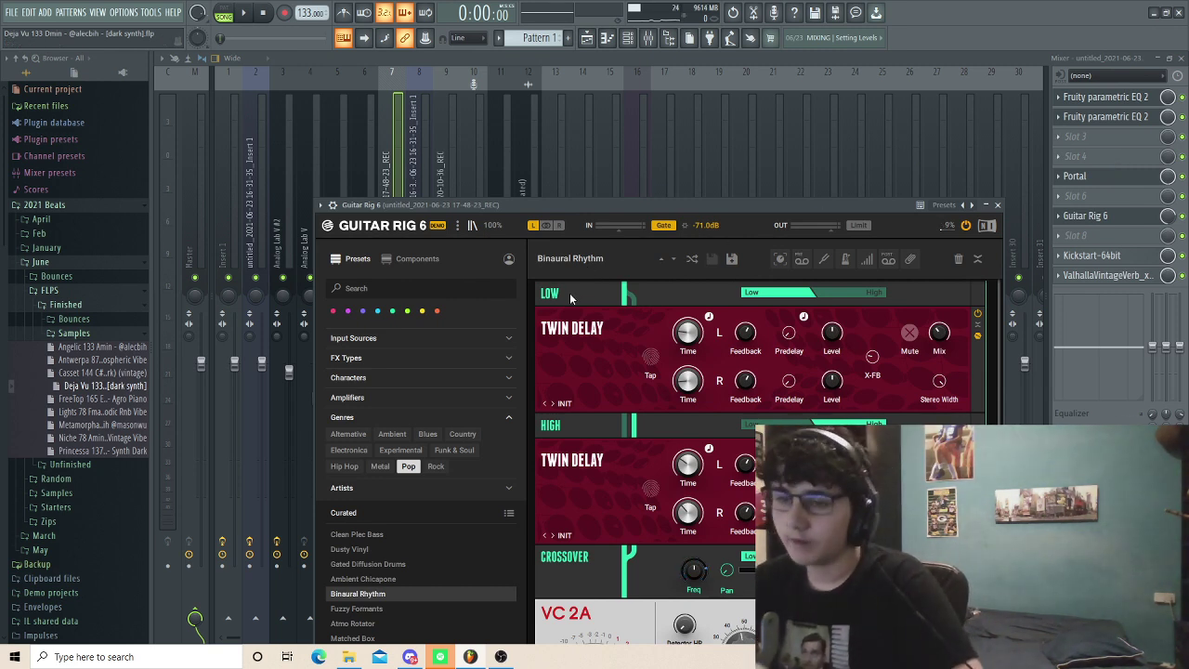
pyautogui.click(1115, 258)
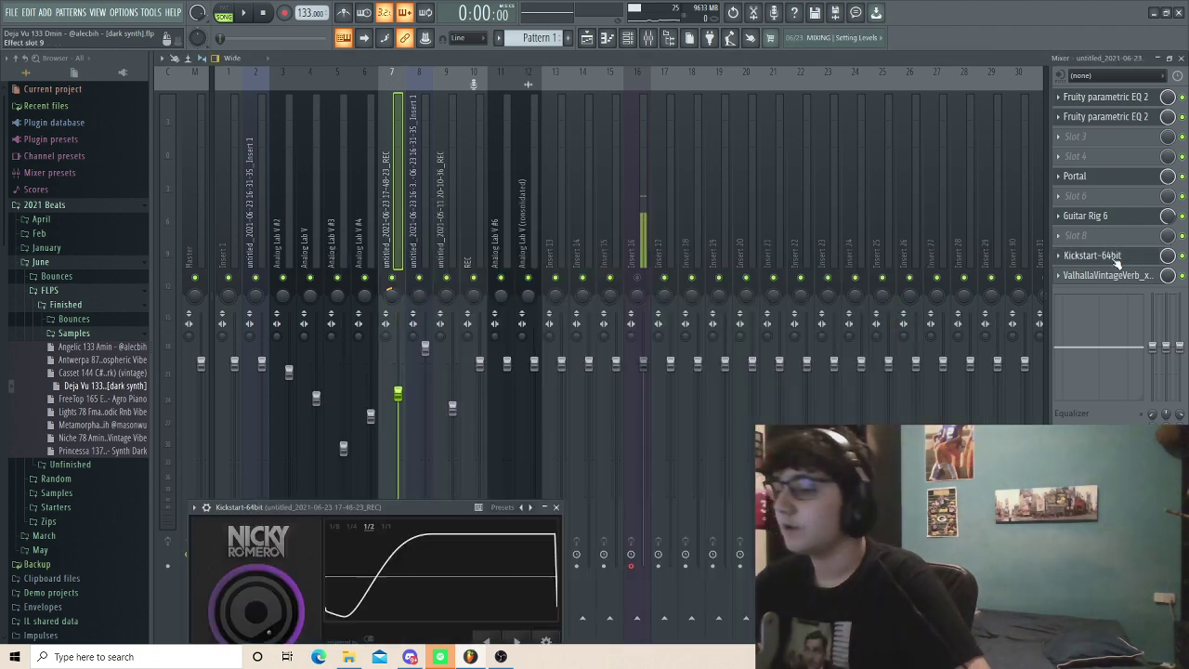
pyautogui.moveTo(402, 509); pyautogui.dragTo(399, 165)
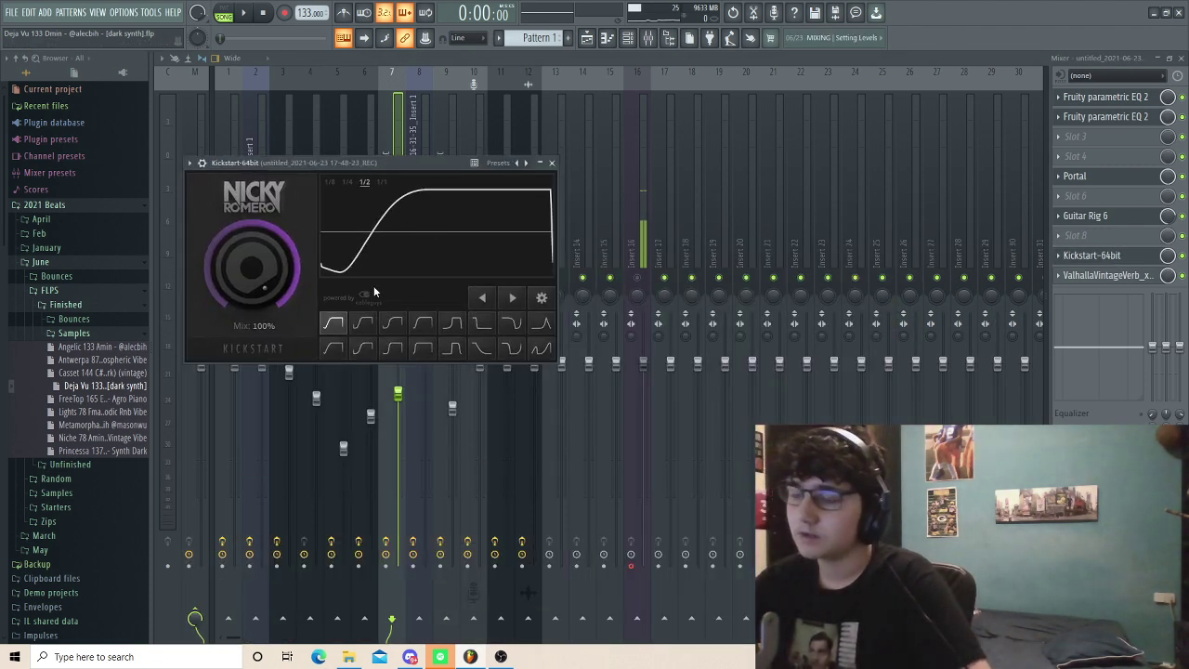
pyautogui.click(1091, 279)
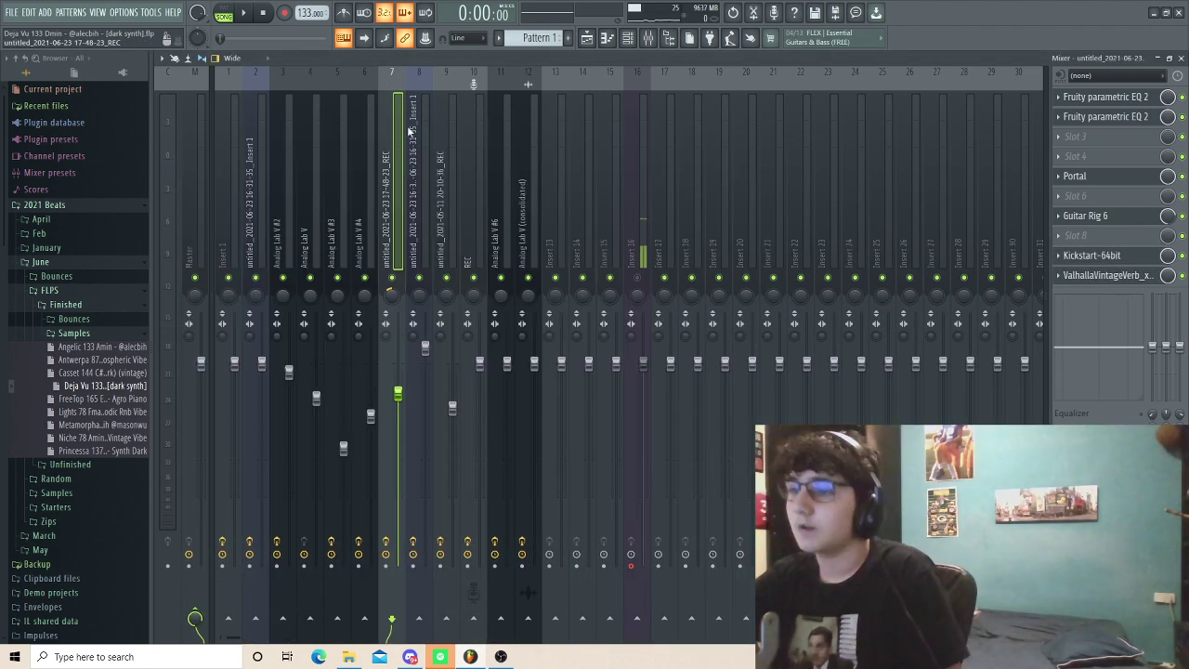
pyautogui.press('space')
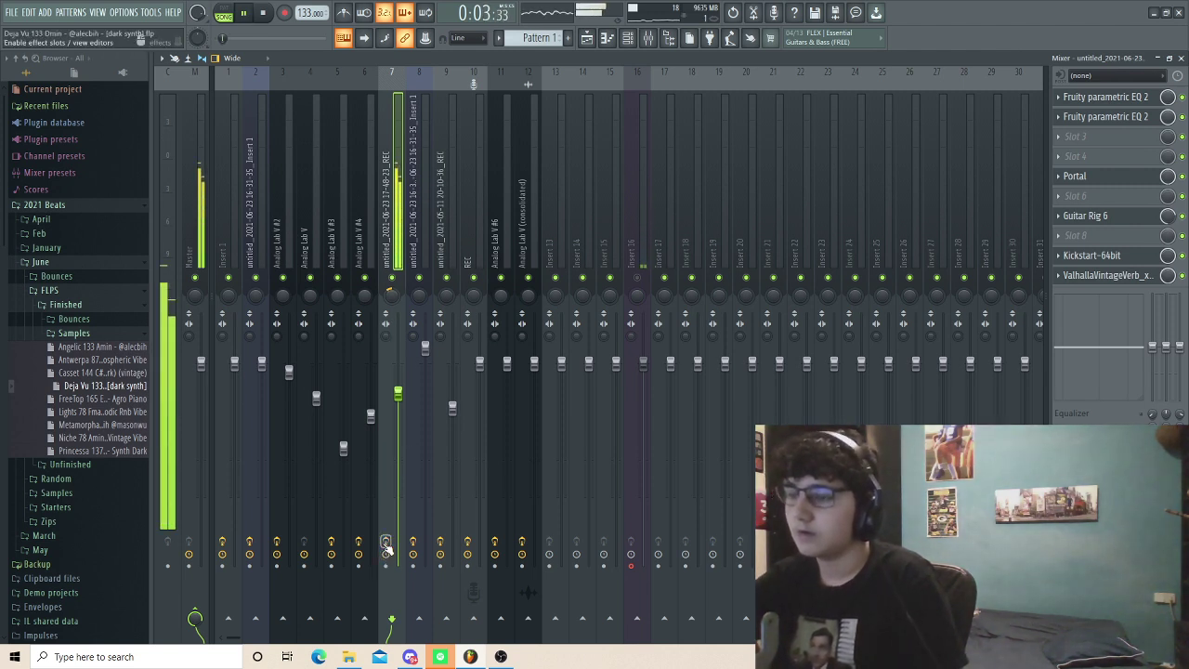
pyautogui.press('space')
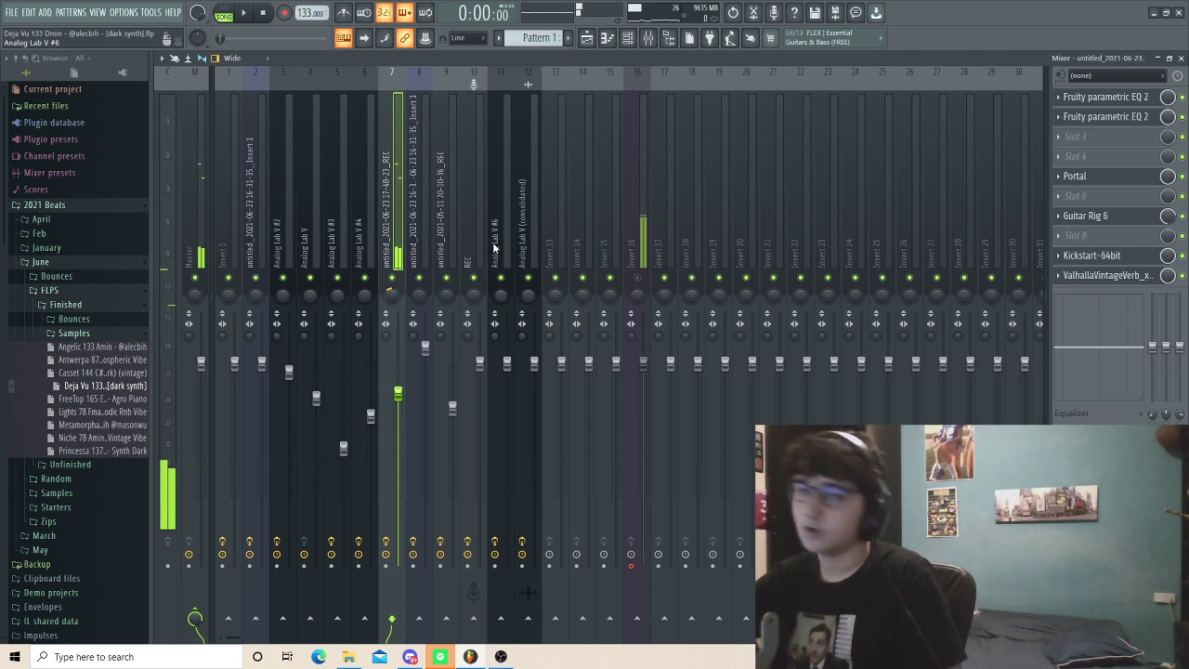
# Step: Open the Analog Lab V clip's notes and instrument from the playlist, and play back the pattern
pyautogui.click(591, 35)
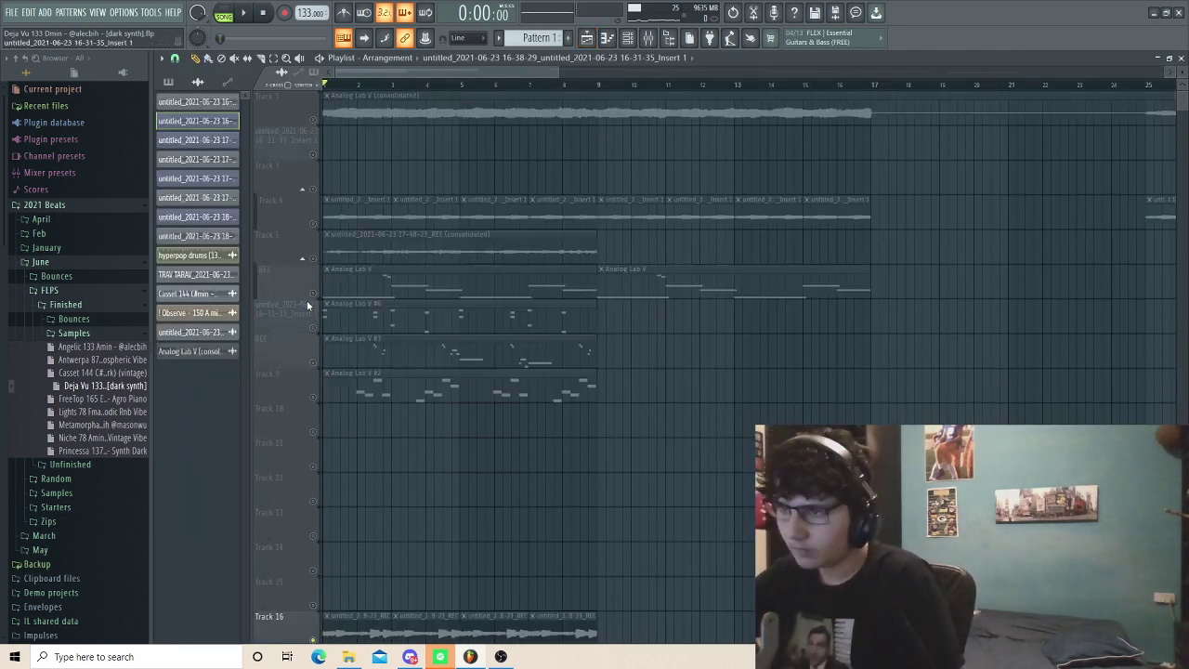
pyautogui.press('space')
pyautogui.press('space')
pyautogui.doubleClick(420, 276)
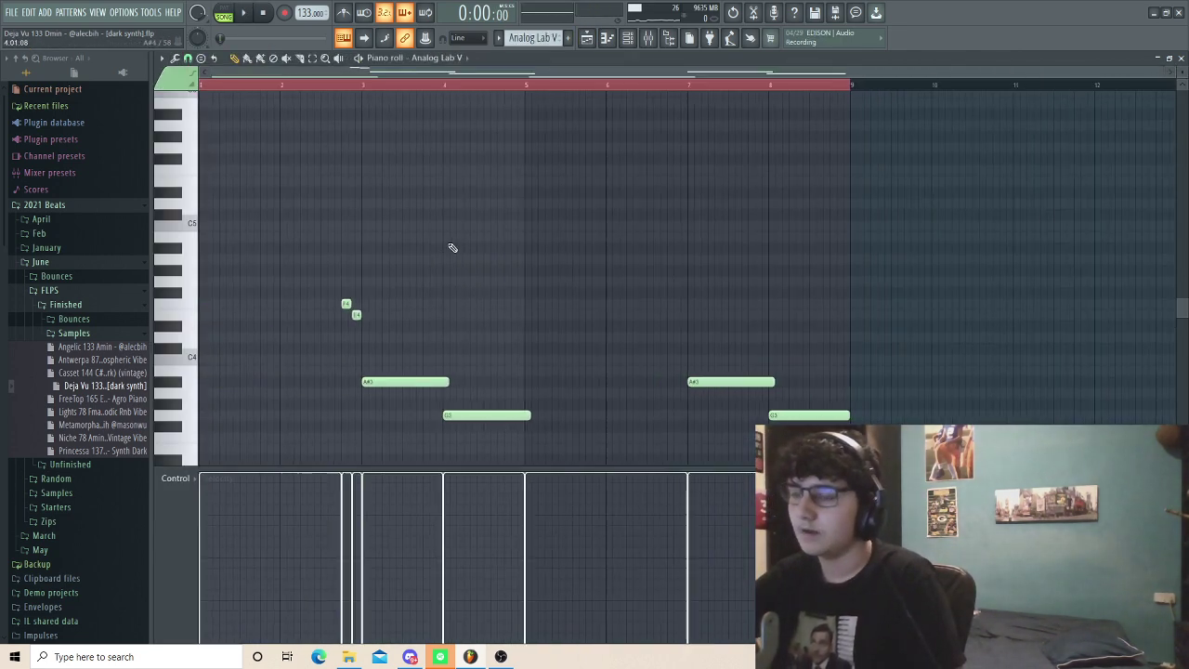
pyautogui.press('F6')
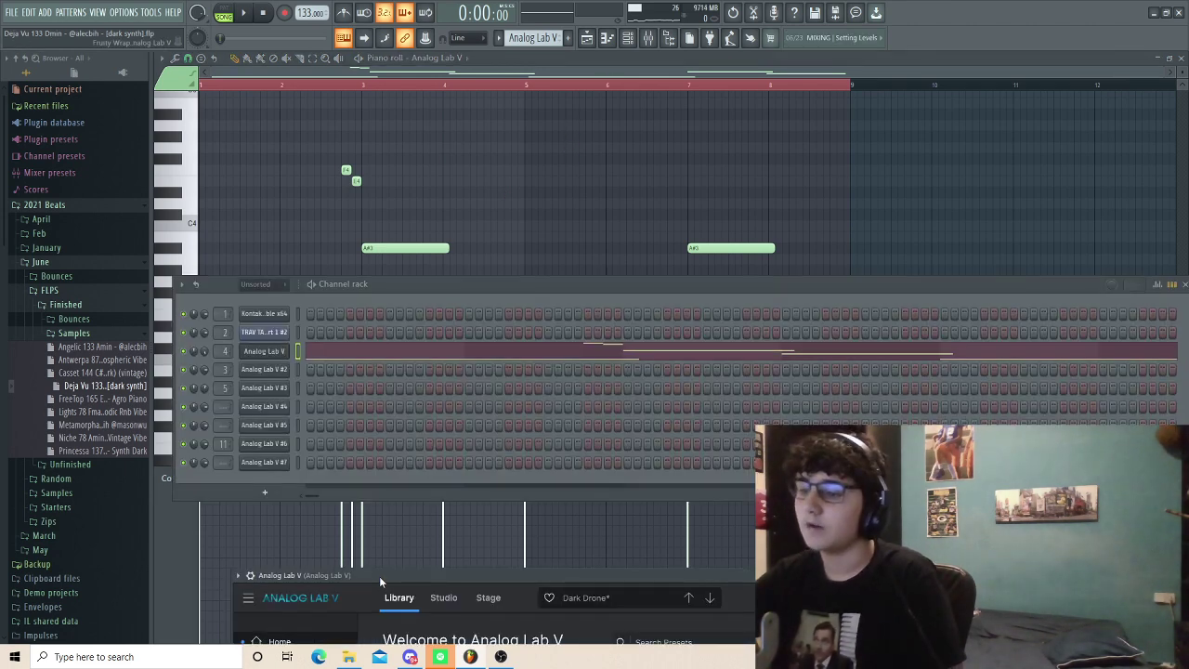
pyautogui.moveTo(380, 579); pyautogui.dragTo(377, 274)
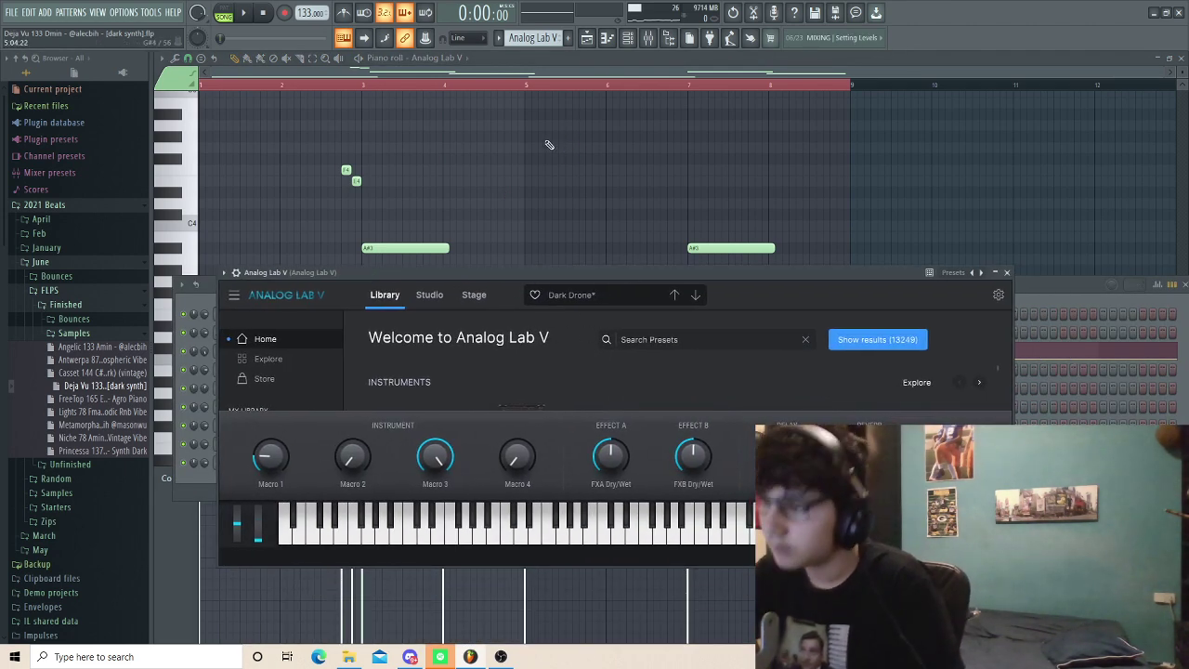
pyautogui.press('space')
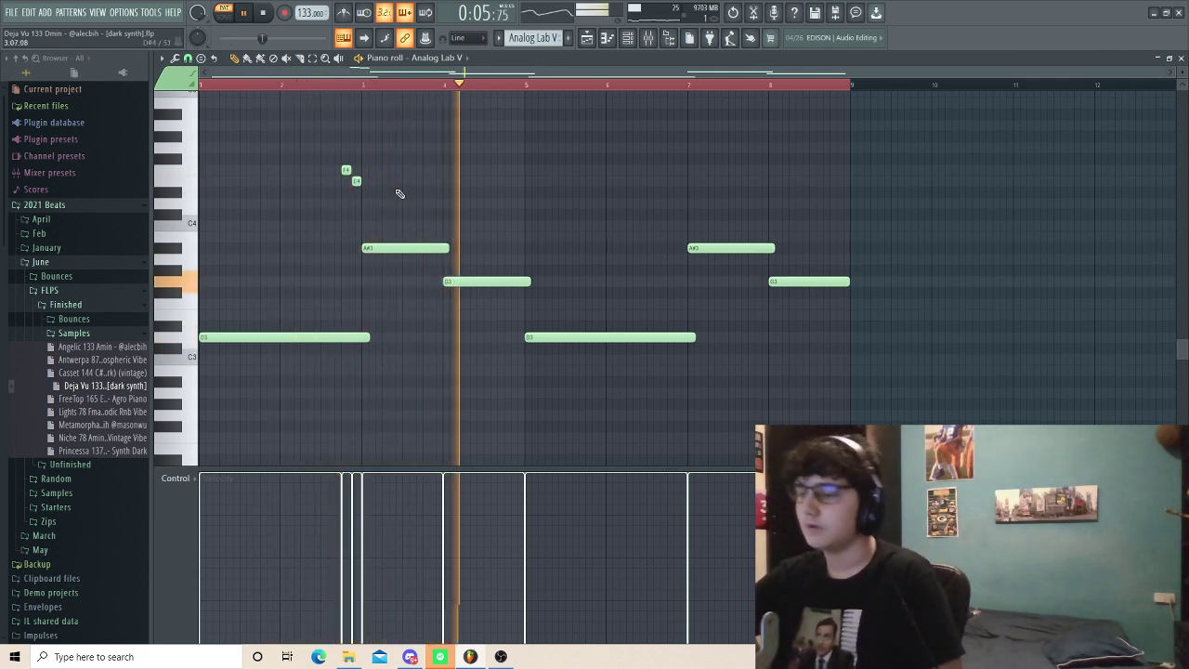
pyautogui.press('space')
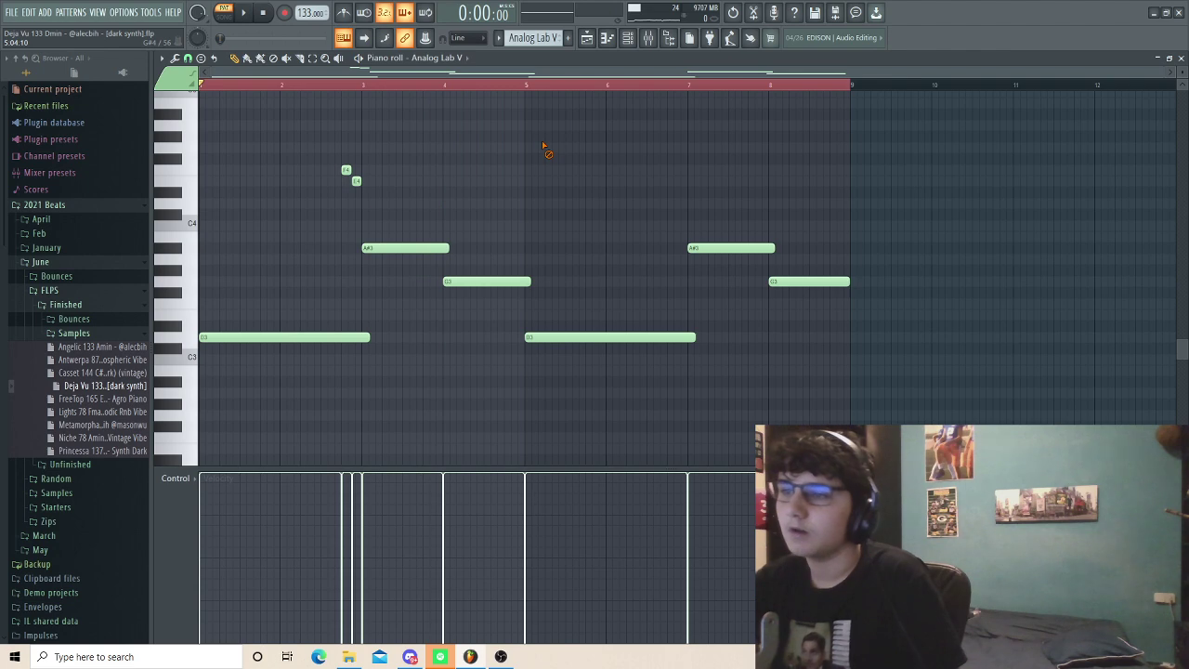
# Step: View the Analog Lab V channel's mixer track and its notes again, and return to the playlist
pyautogui.press('F6')
pyautogui.press('F9')
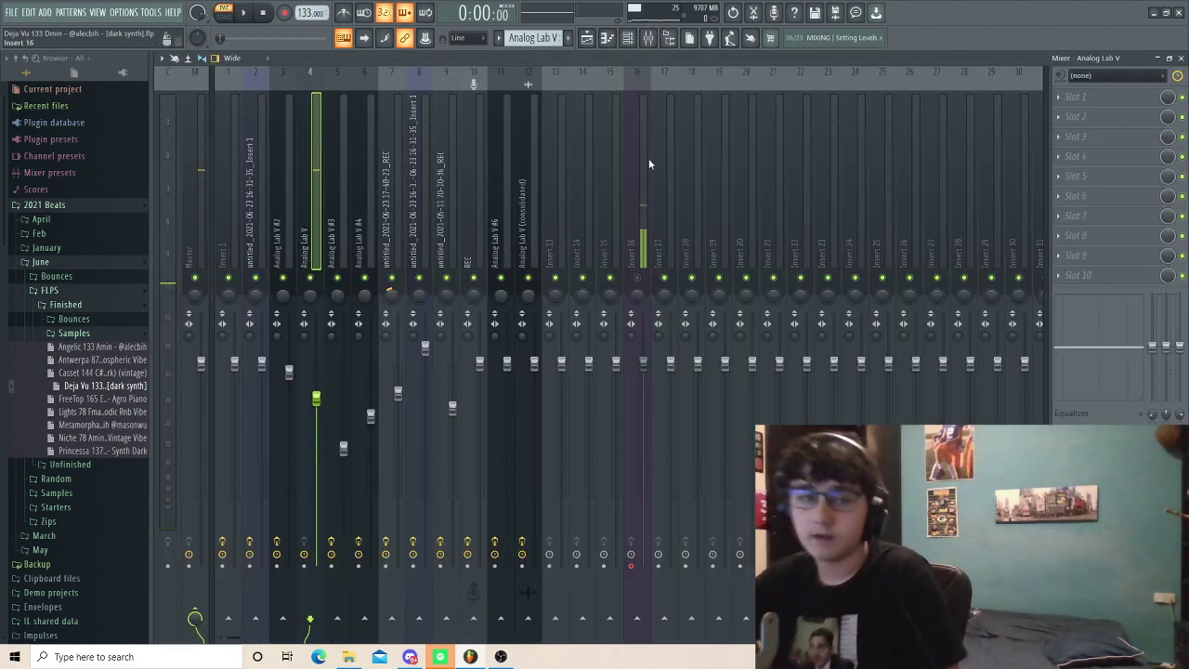
pyautogui.click(589, 39)
pyautogui.scroll(-2, 512, 335)
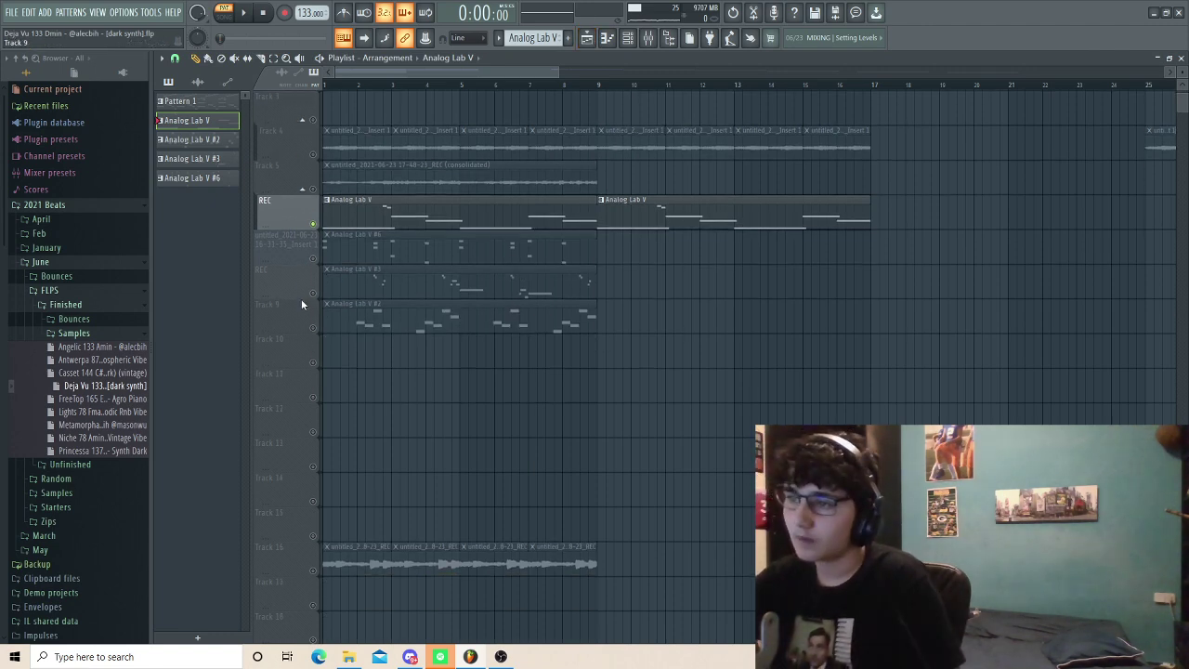
pyautogui.doubleClick(388, 207)
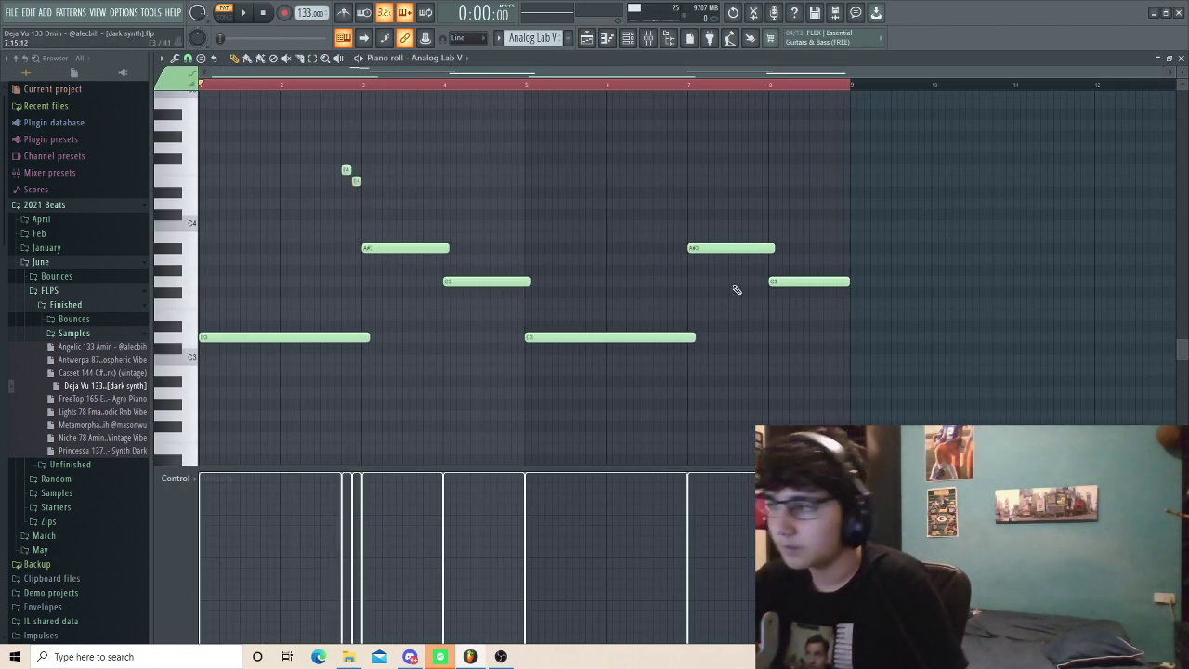
pyautogui.click(589, 39)
# Step: Open the Analog Lab V #6 clip's notes and view its instrument preset
pyautogui.doubleClick(442, 255)
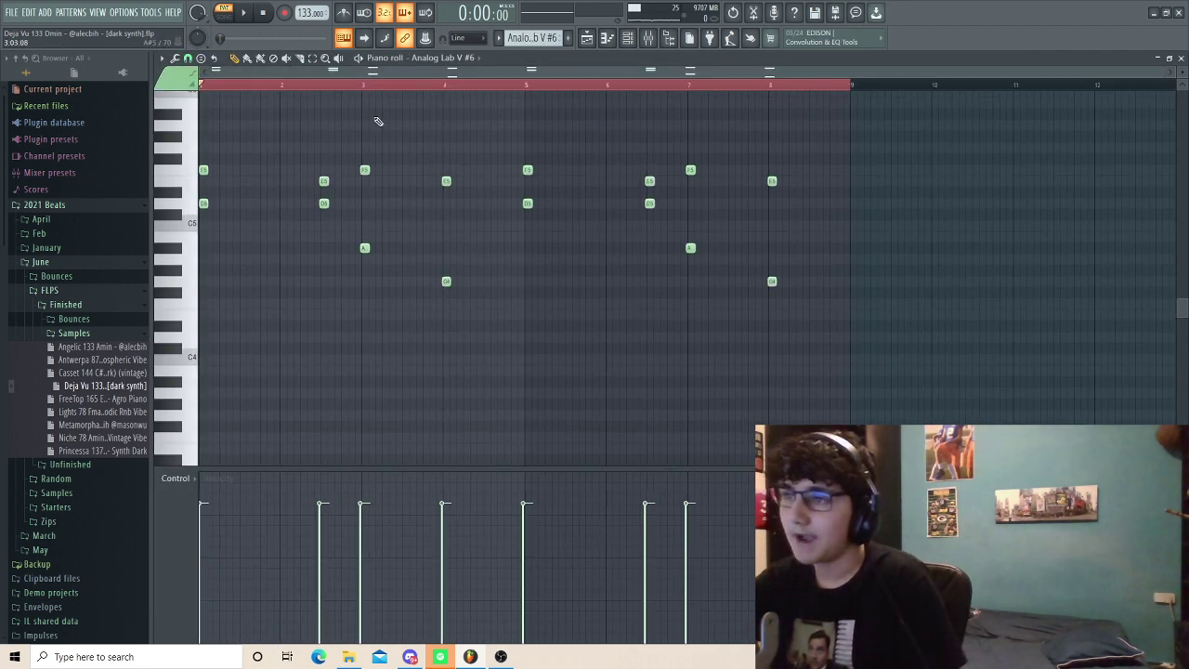
pyautogui.click(628, 39)
pyautogui.click(265, 443)
pyautogui.moveTo(565, 479); pyautogui.dragTo(558, 202)
pyautogui.click(782, 390)
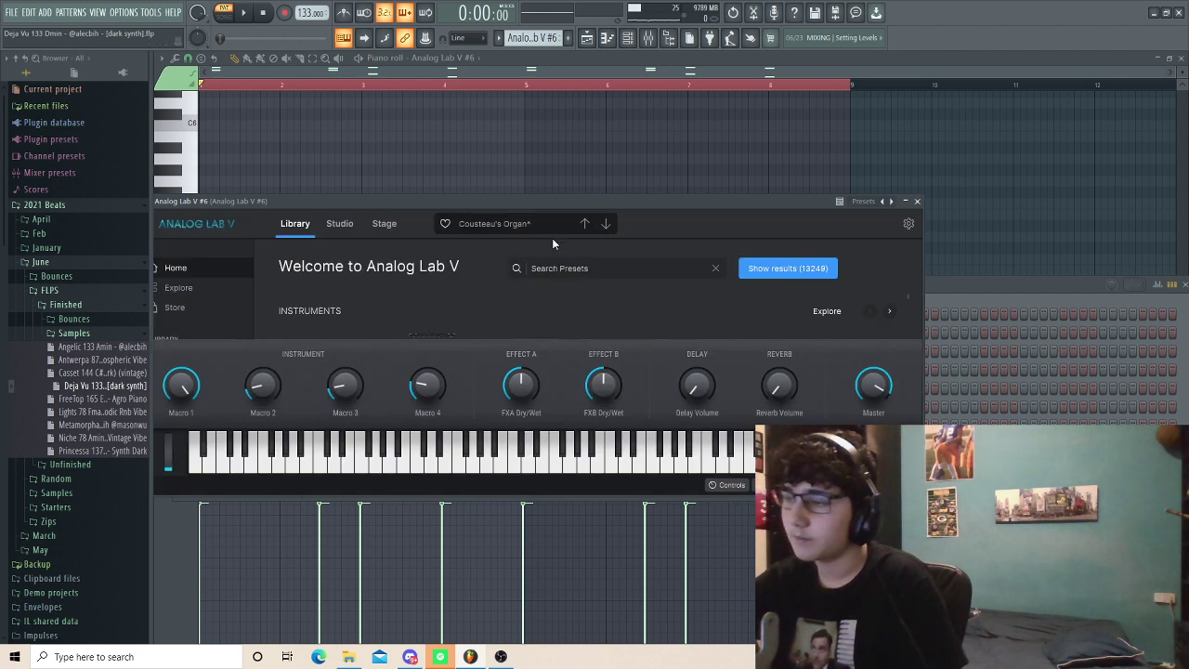
# Step: Play back the Analog Lab V #6 pattern and review its notes in the piano roll
pyautogui.click(452, 141)
pyautogui.press('space')
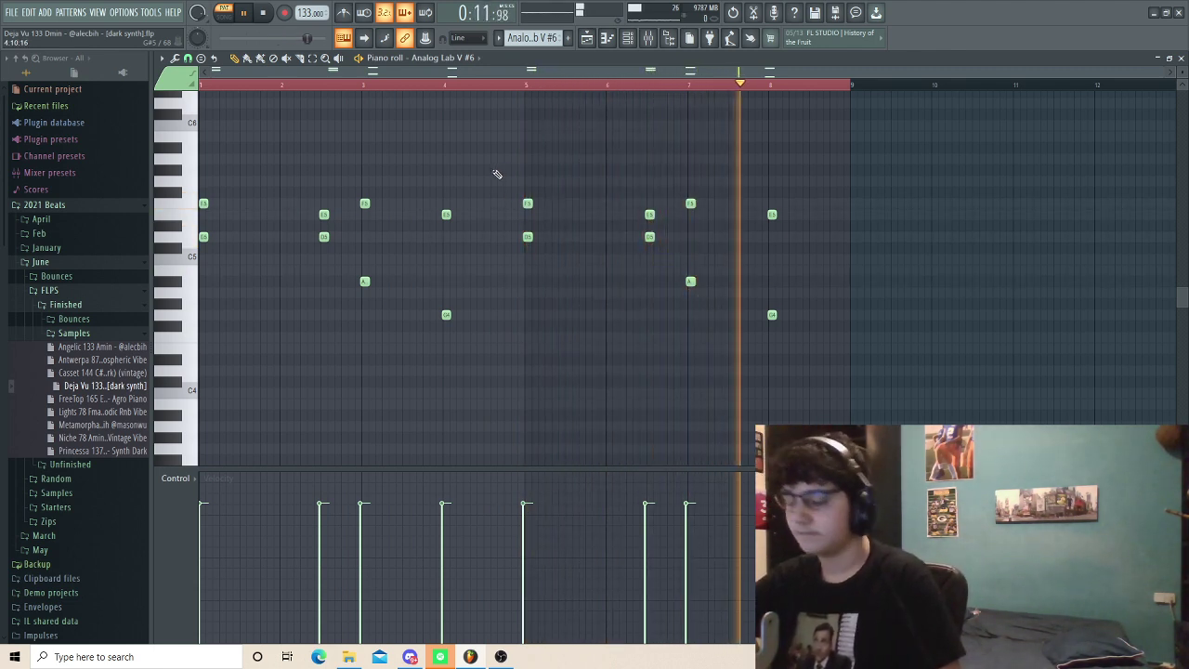
pyautogui.press('space')
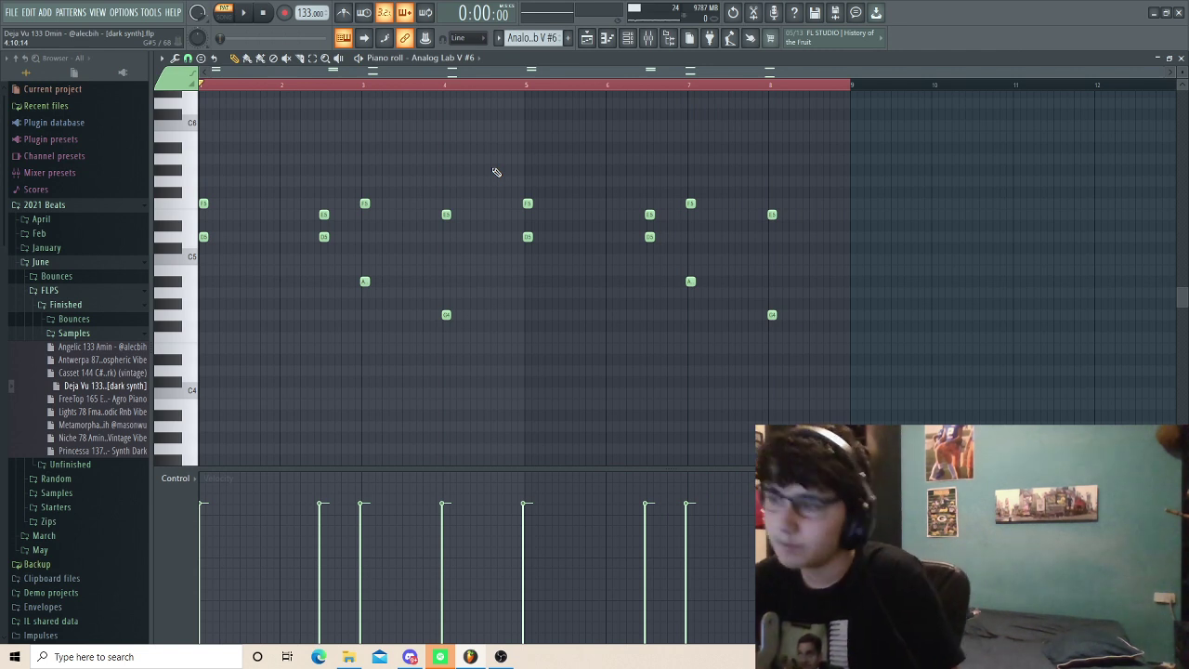
pyautogui.scroll(2, 302, 151)
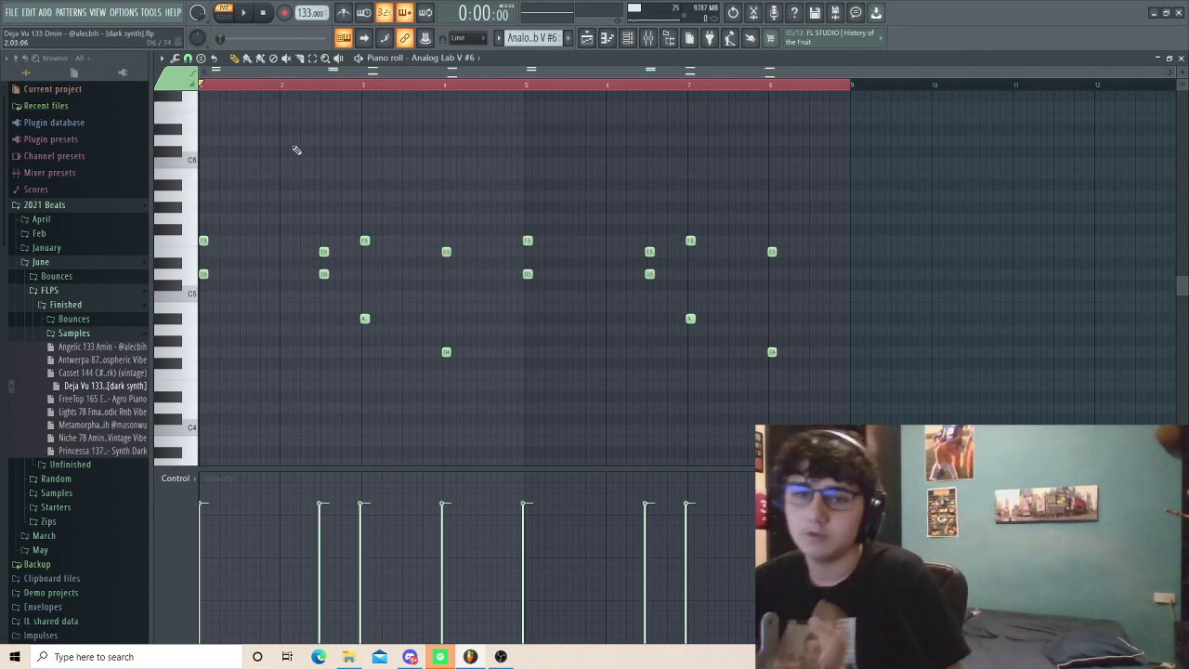
# Step: Inspect the Fruity parametric EQ 2 on the Analog Lab V #6 mixer track, and return to the playlist
pyautogui.press('F9')
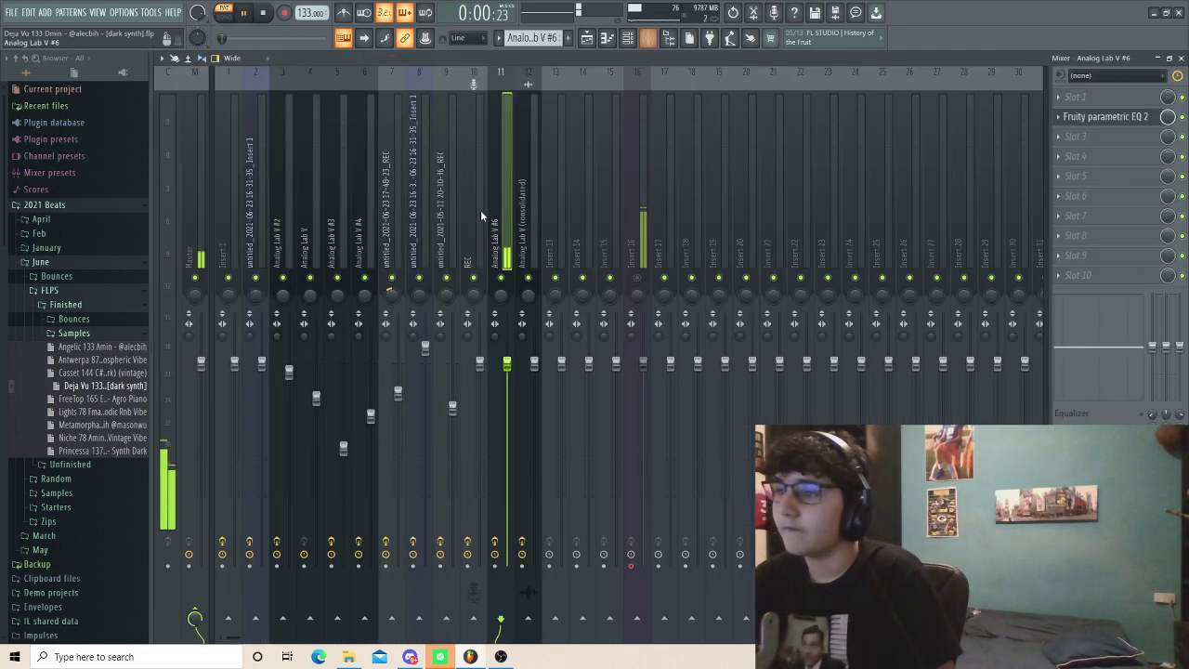
pyautogui.click(1083, 117)
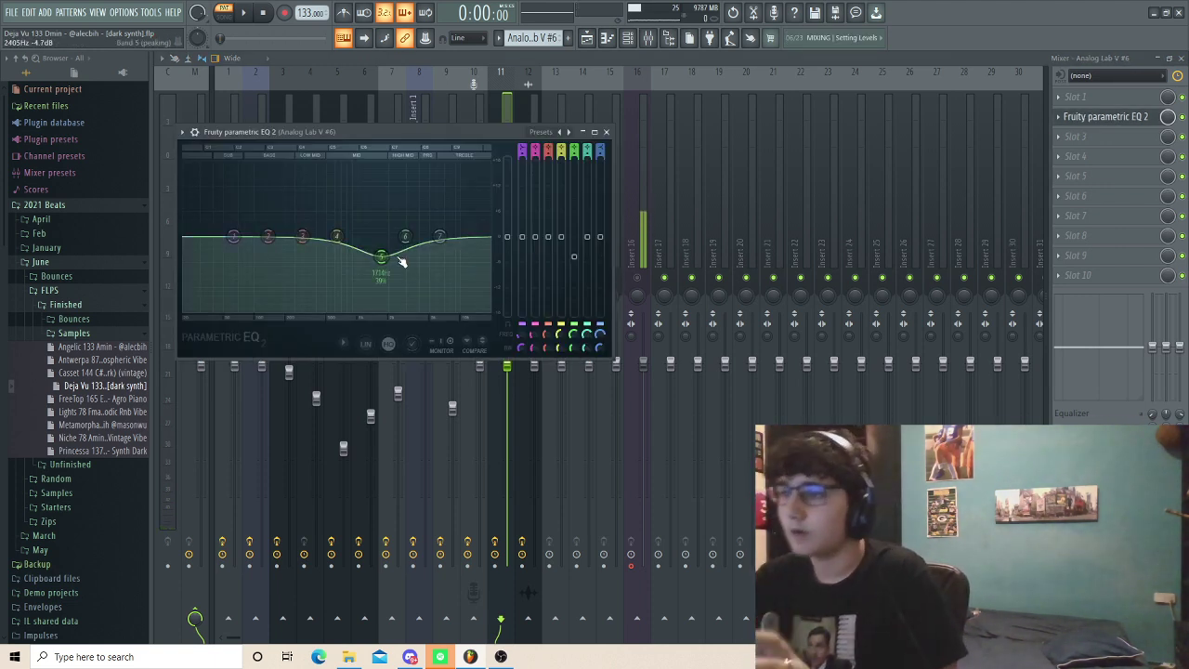
pyautogui.click(599, 47)
pyautogui.press('F6')
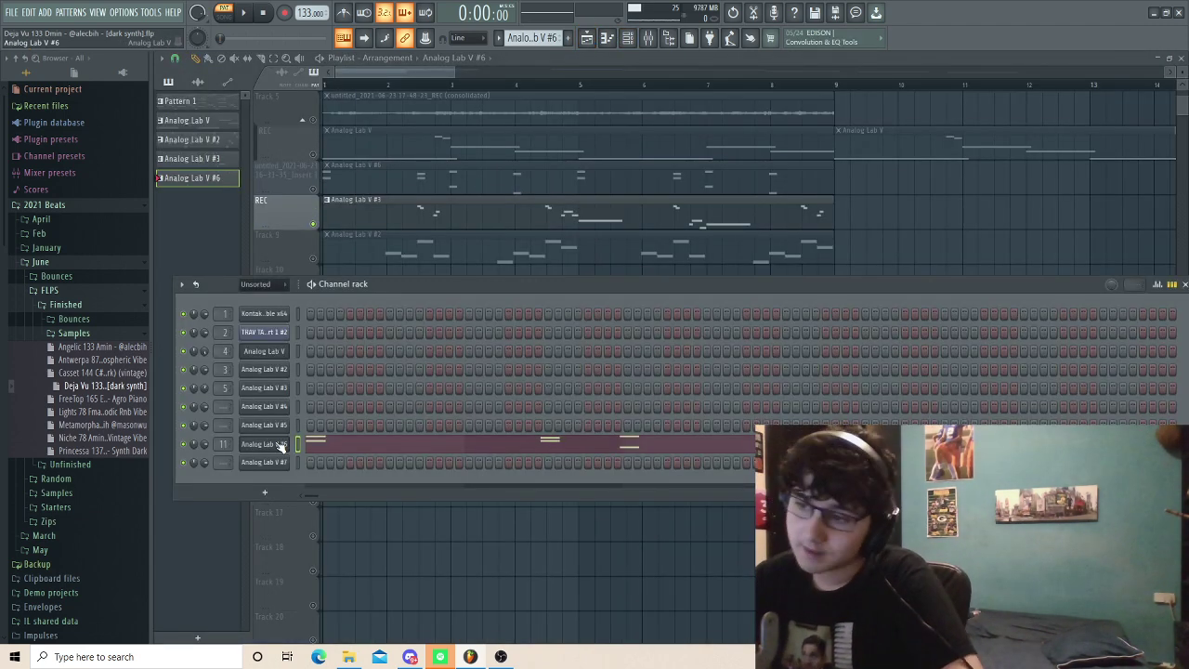
pyautogui.press('F6')
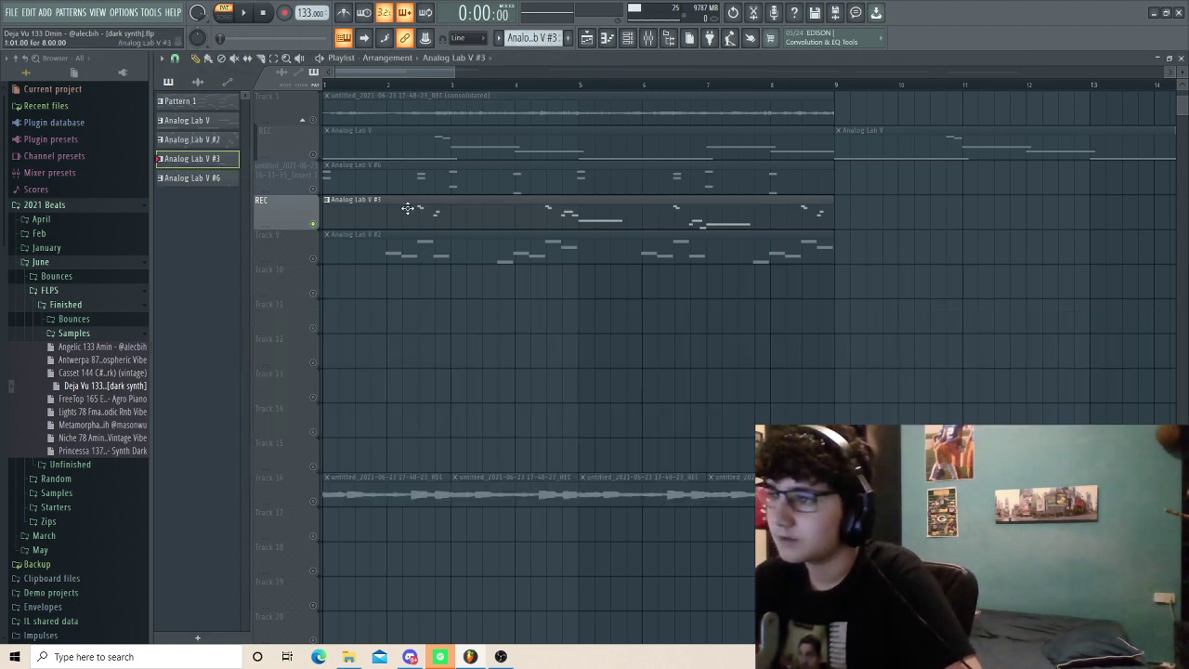
# Step: Open the Analog Lab V #3 clip's notes, view its instrument preset, and play back the pattern
pyautogui.doubleClick(406, 205)
pyautogui.press('F6')
pyautogui.click(263, 388)
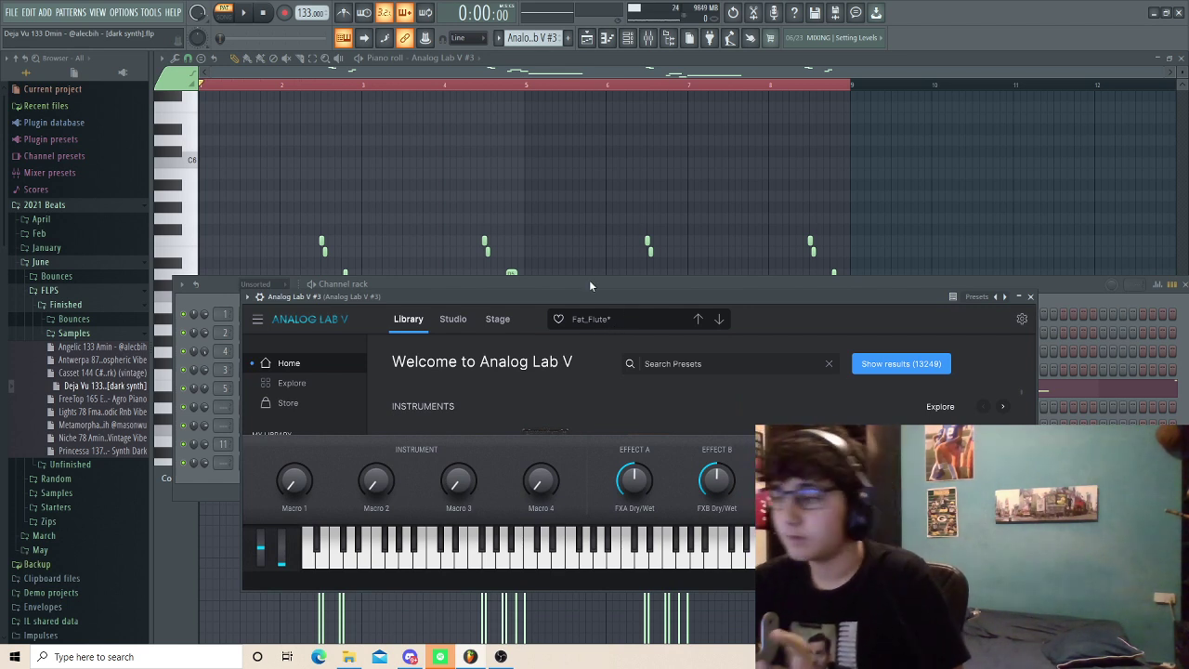
pyautogui.rightClick(446, 165)
pyautogui.press('space')
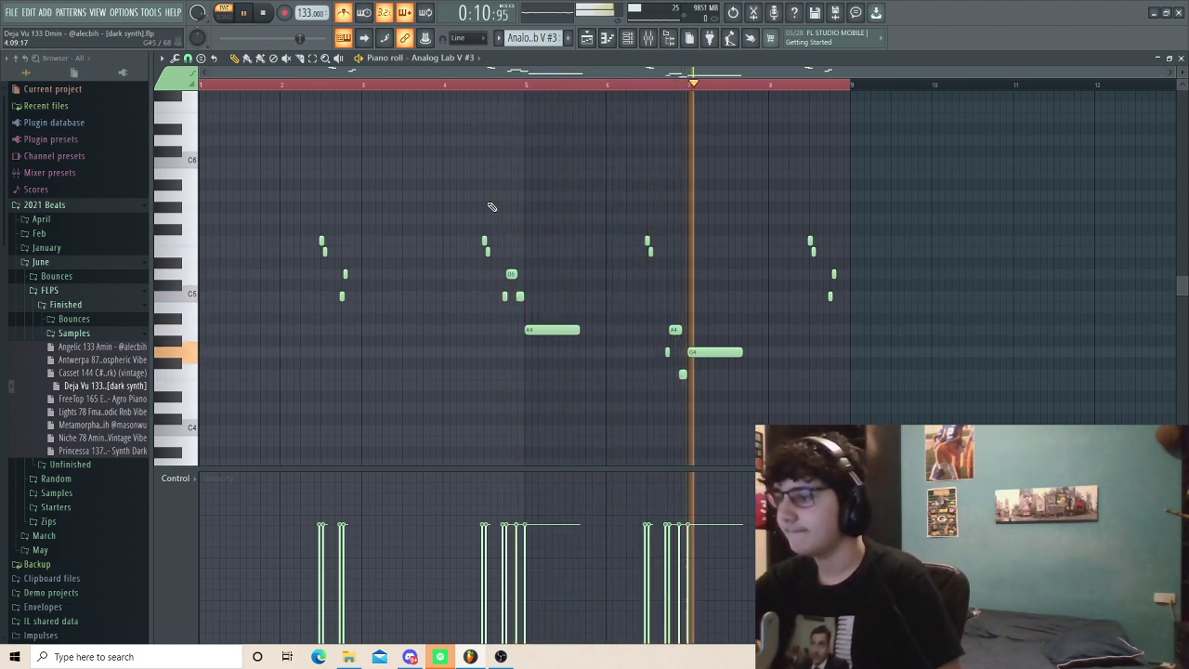
pyautogui.press('space')
# Step: Select the Analog Lab V #3 note groups in turn to review the melody's phrases, and clear the selection
pyautogui.moveTo(716, 402); pyautogui.dragTo(489, 282)
pyautogui.rightClick(607, 158)
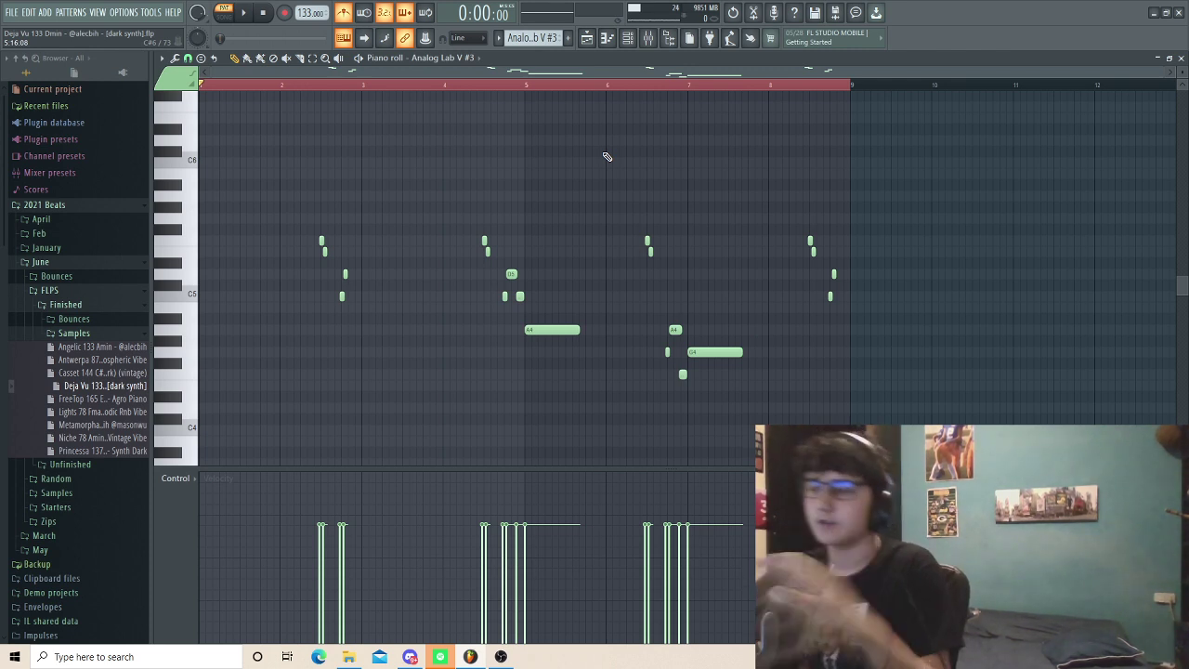
pyautogui.moveTo(724, 402); pyautogui.dragTo(476, 269)
pyautogui.moveTo(724, 414); pyautogui.dragTo(478, 273)
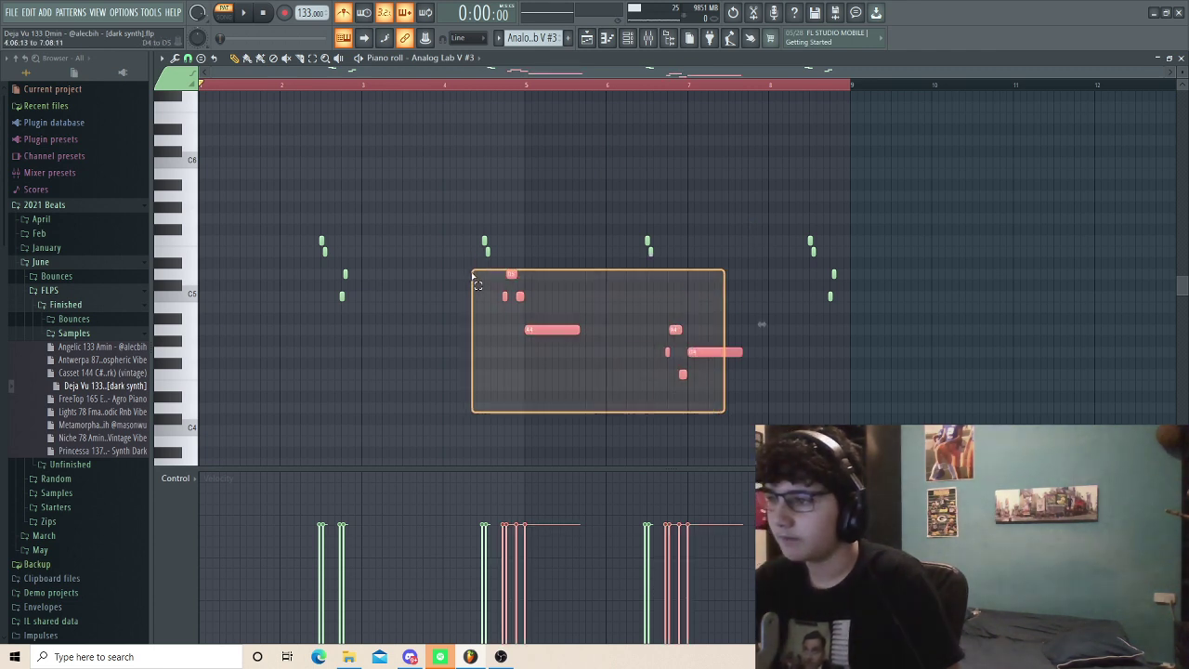
pyautogui.moveTo(873, 300); pyautogui.dragTo(587, 135)
pyautogui.moveTo(504, 191); pyautogui.dragTo(263, 279)
pyautogui.keyDown('ctrl'); pyautogui.click(353, 196); pyautogui.keyUp('ctrl')
# Step: Inspect Fruity Reeverb 2, ValhallaVintageVerb and Fruity parametric EQ 2 on the Analog Lab V #3 mixer track, and return to the playlist
pyautogui.click(650, 37)
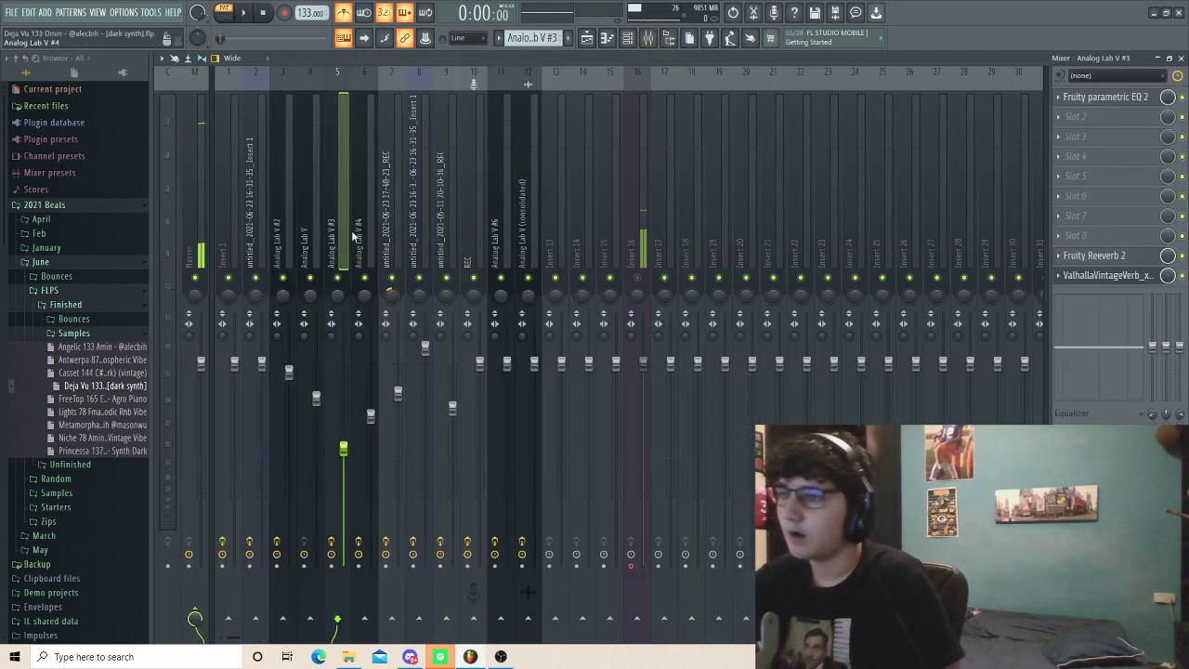
pyautogui.click(1107, 257)
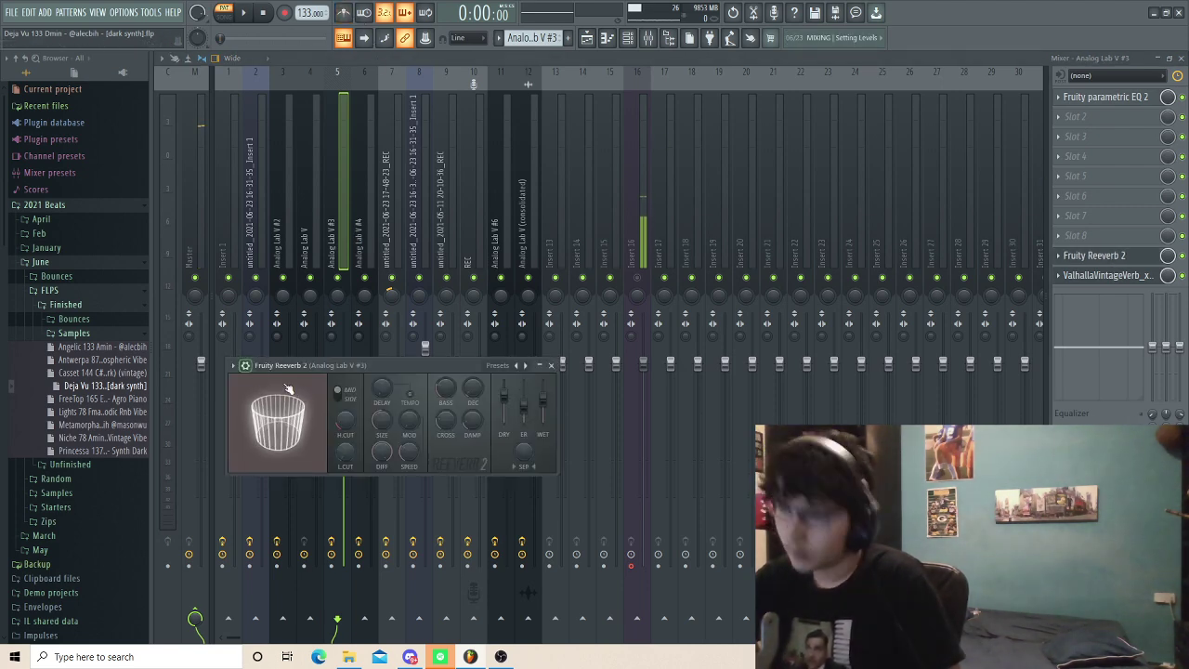
pyautogui.click(1114, 274)
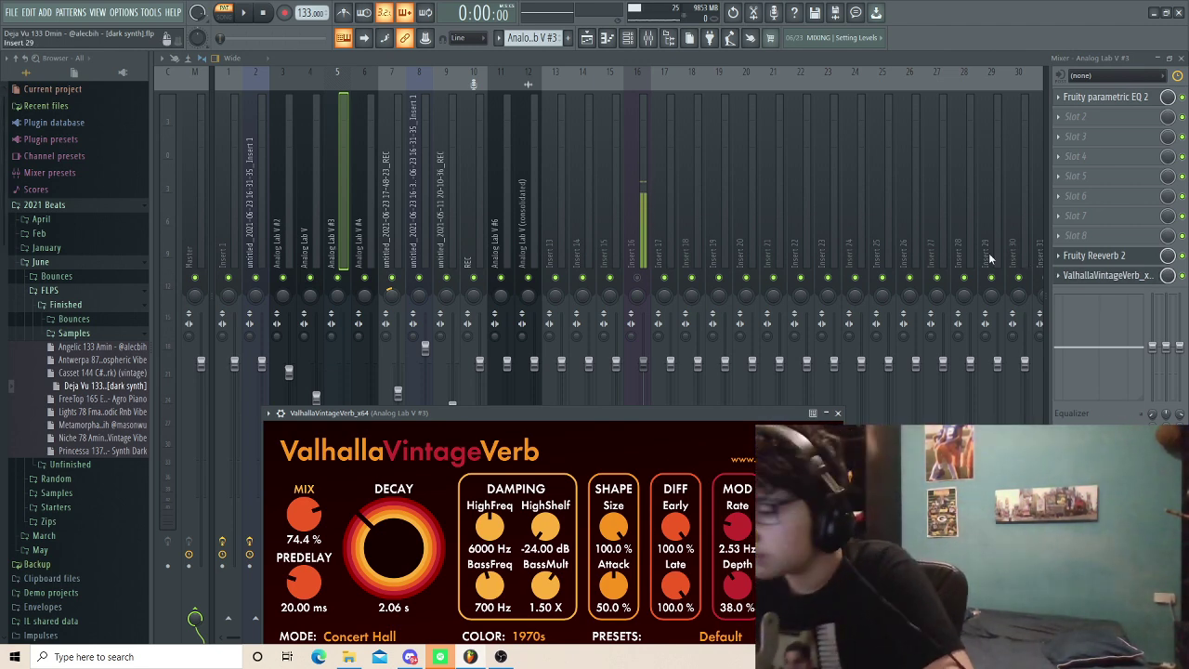
pyautogui.click(1092, 97)
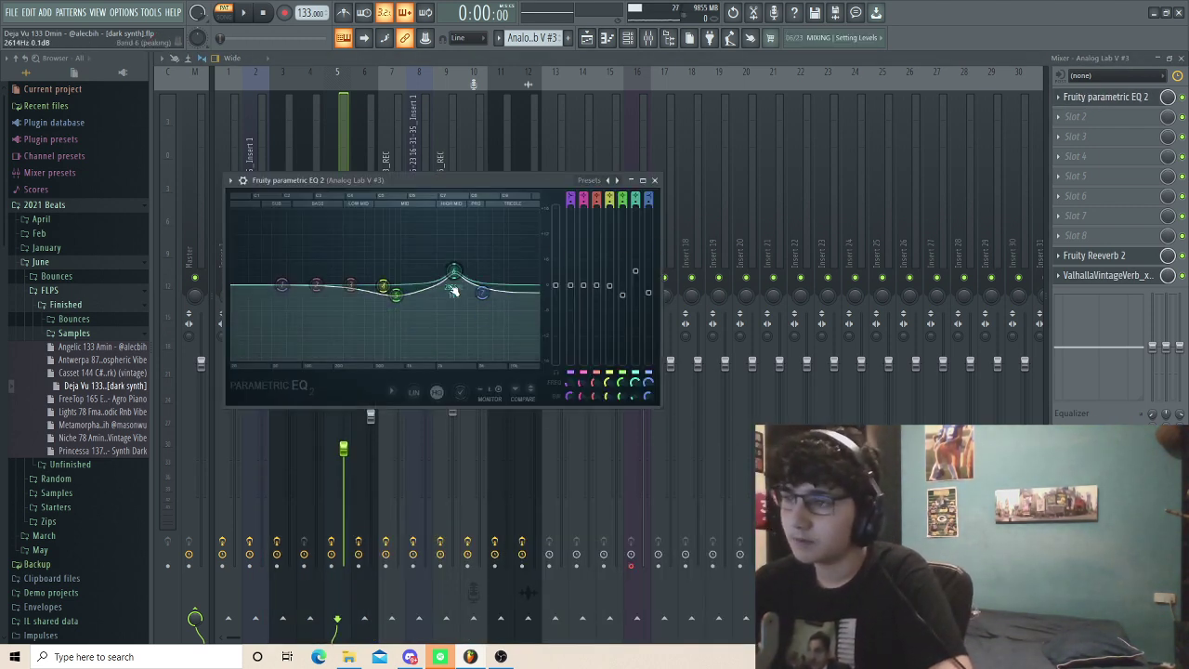
pyautogui.press('Escape')
pyautogui.click(587, 37)
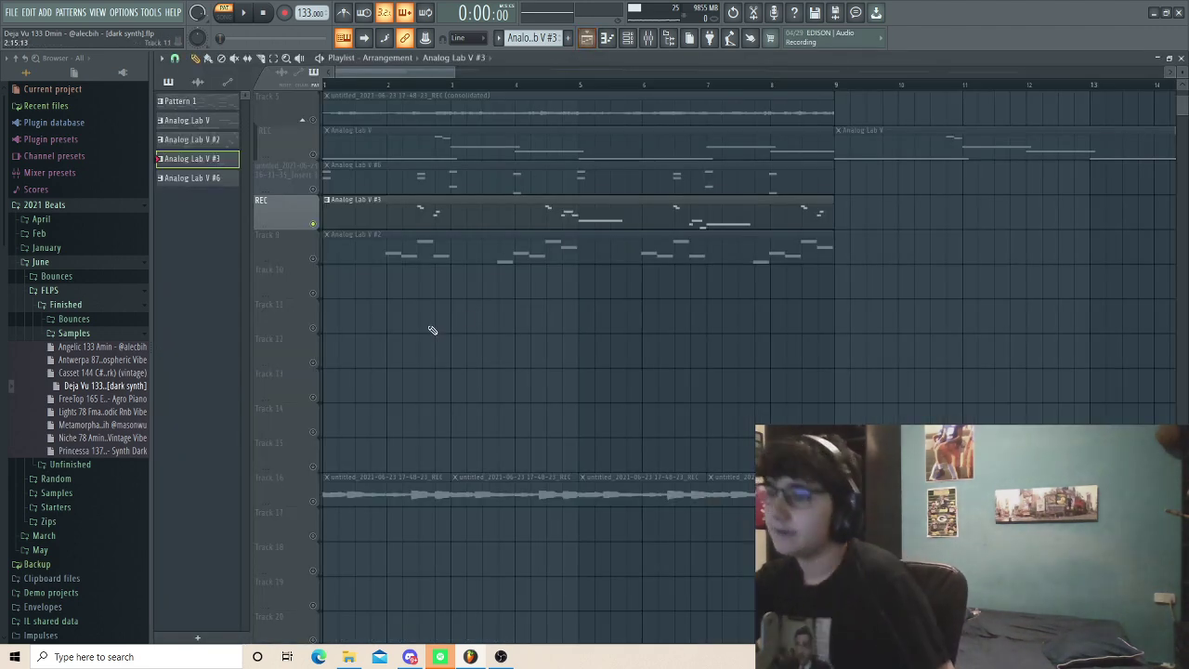
# Step: Solo Track 9, open the Analog Lab V #2 clip's notes and instrument, and play back the pattern
pyautogui.click(314, 261)
pyautogui.doubleClick(375, 254)
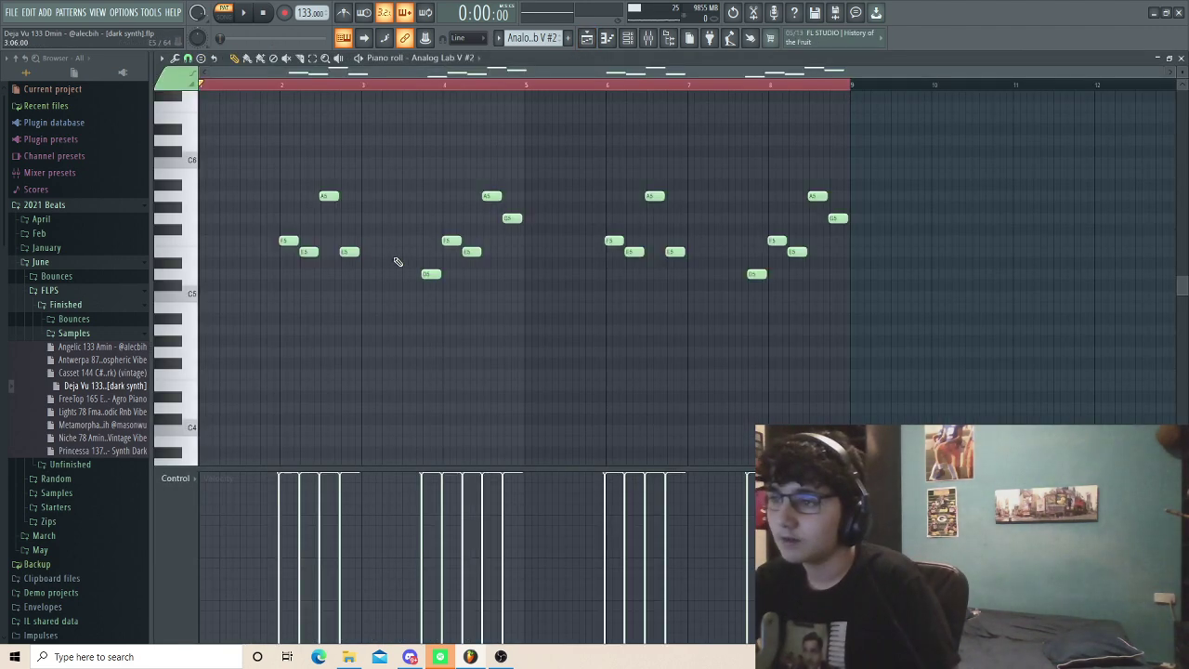
pyautogui.press('F6')
pyautogui.click(278, 369)
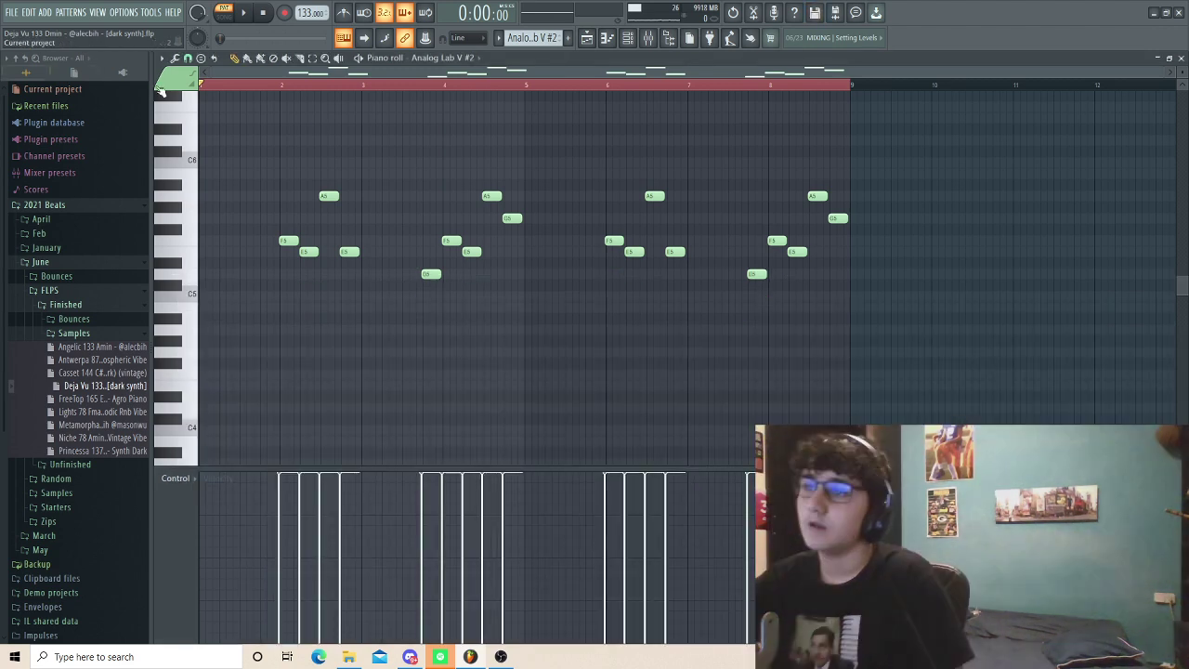
pyautogui.press('space')
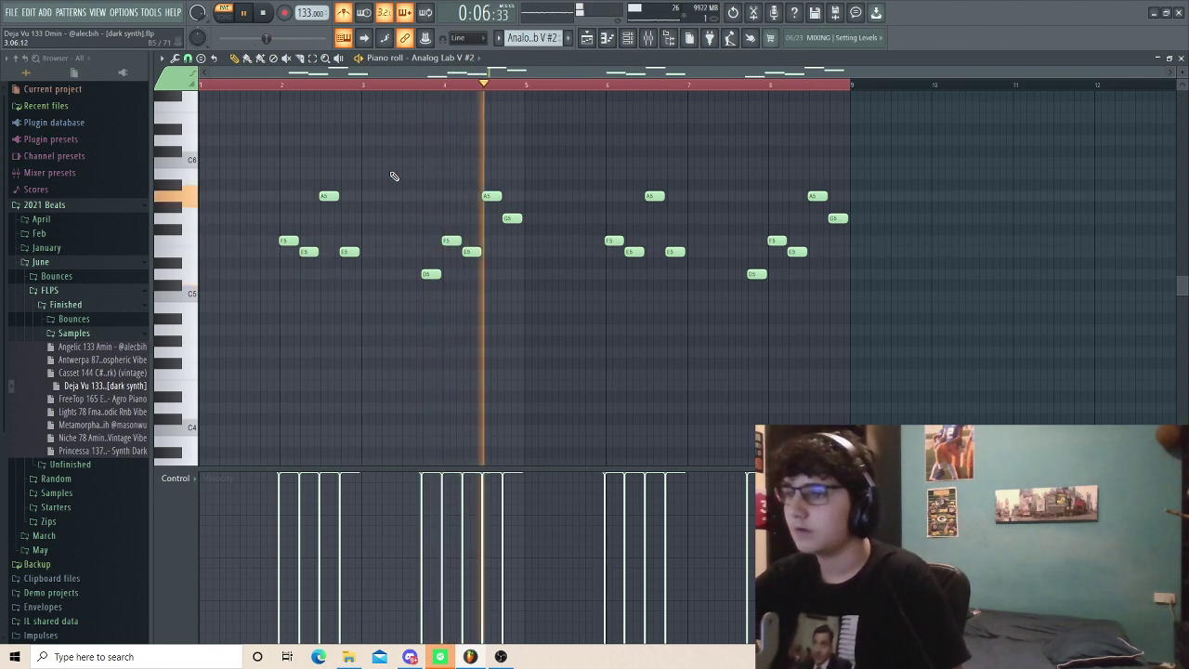
pyautogui.press('space')
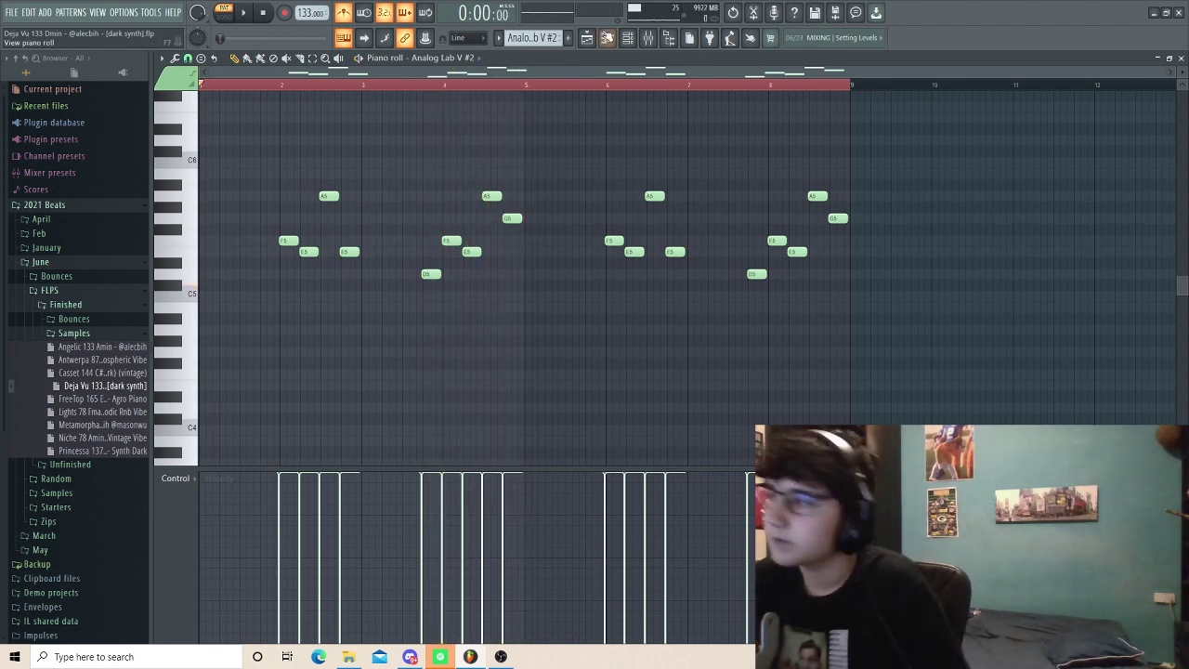
# Step: Inspect Fruity PanOMatic, ValhallaVintageVerb and Fruity parametric EQ 2 on the Analog Lab V #2 mixer track, and play back the pattern
pyautogui.click(586, 37)
pyautogui.click(647, 37)
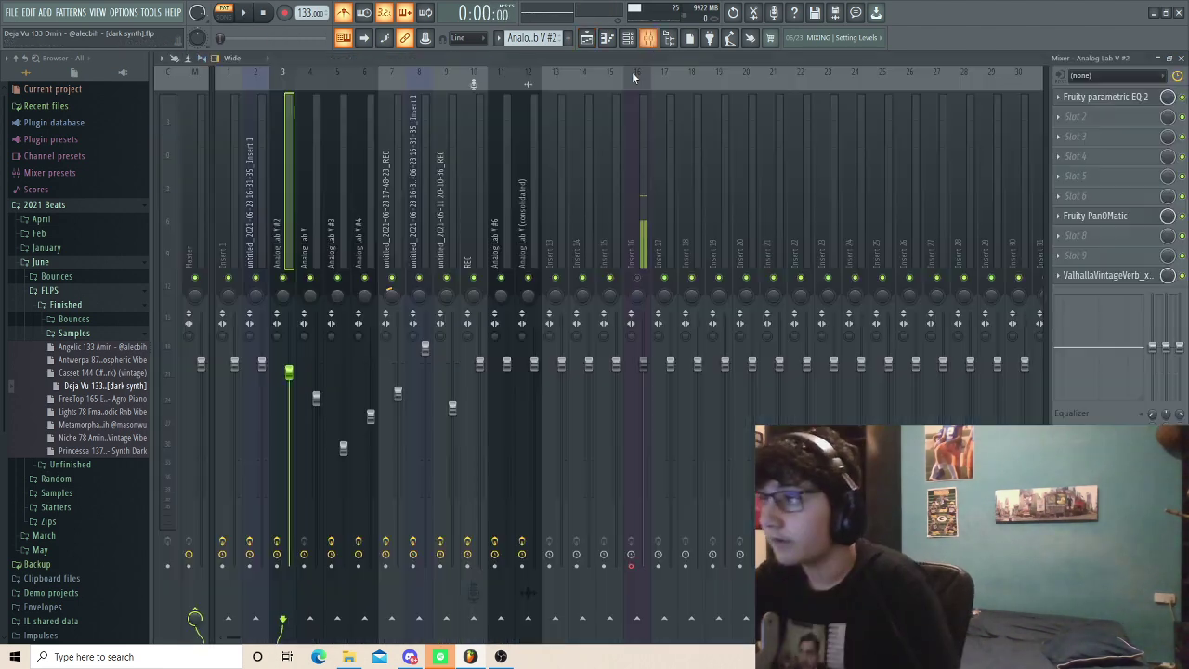
pyautogui.click(1148, 215)
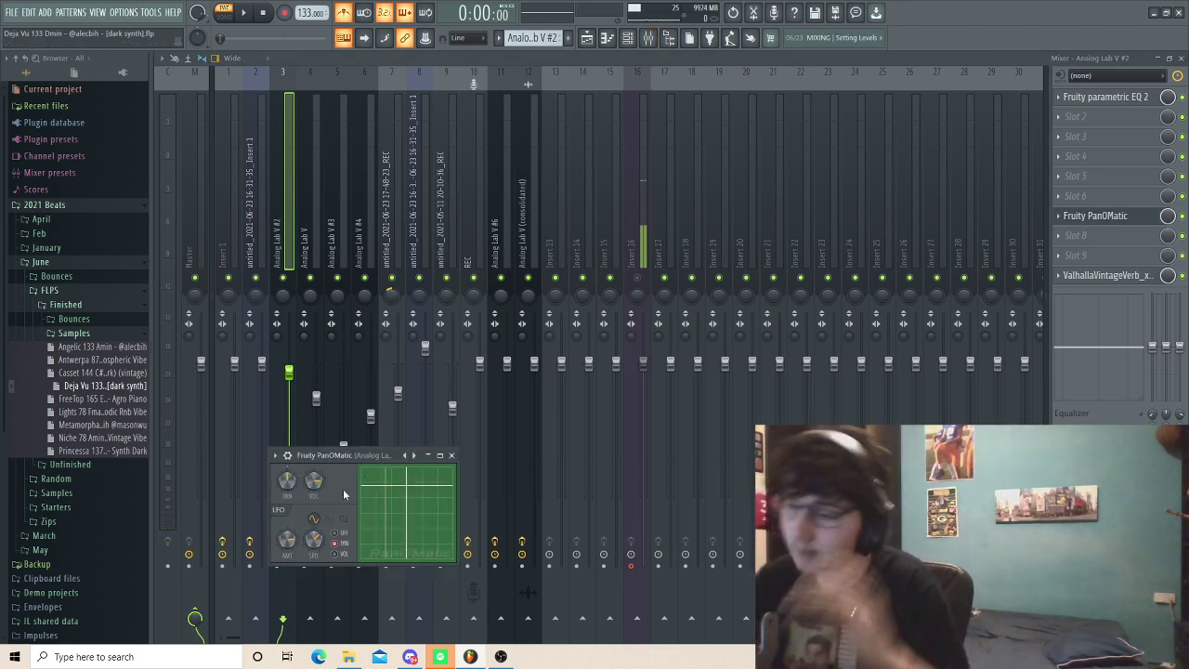
pyautogui.click(1104, 274)
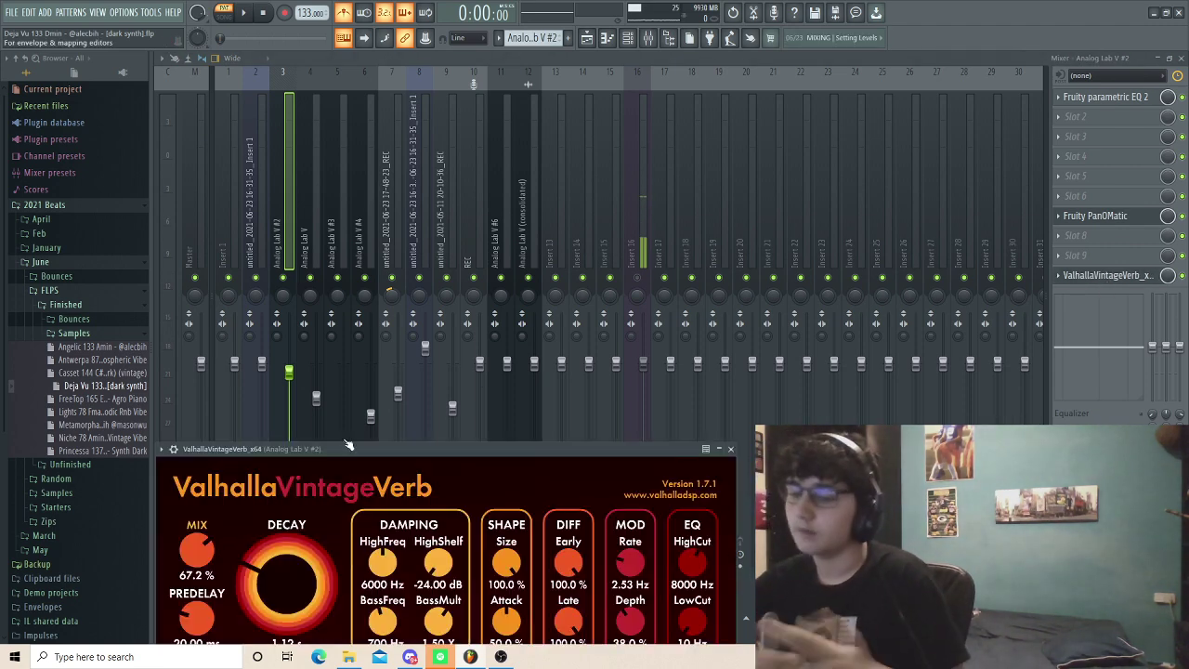
pyautogui.click(1068, 97)
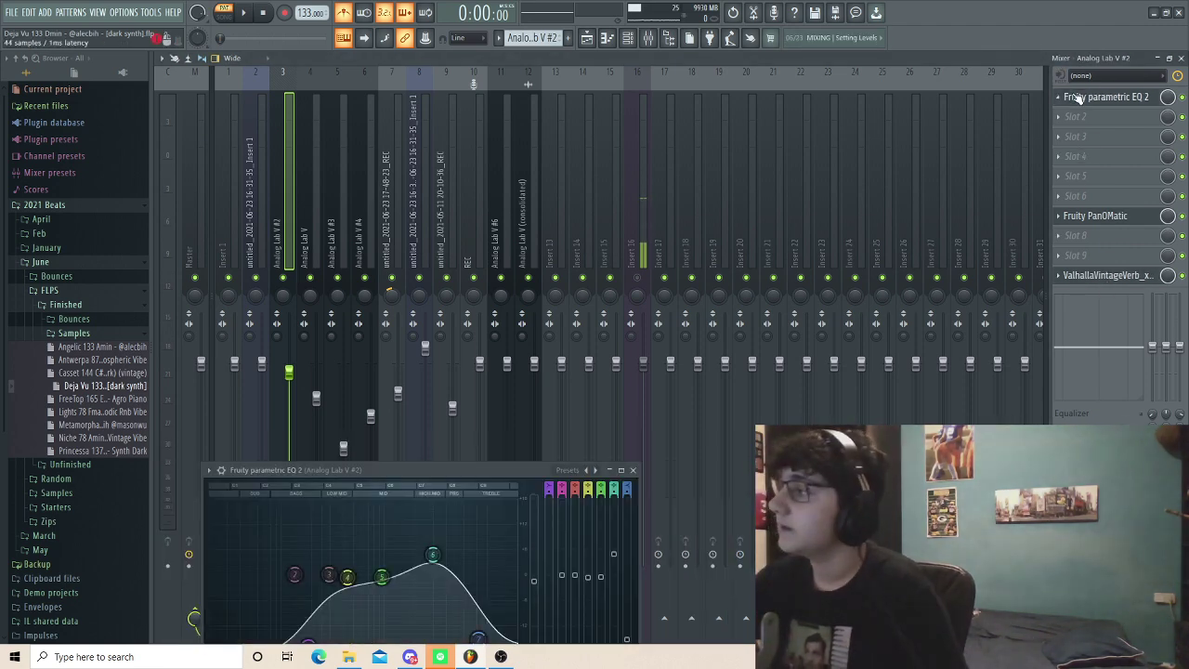
pyautogui.moveTo(436, 470); pyautogui.dragTo(447, 258)
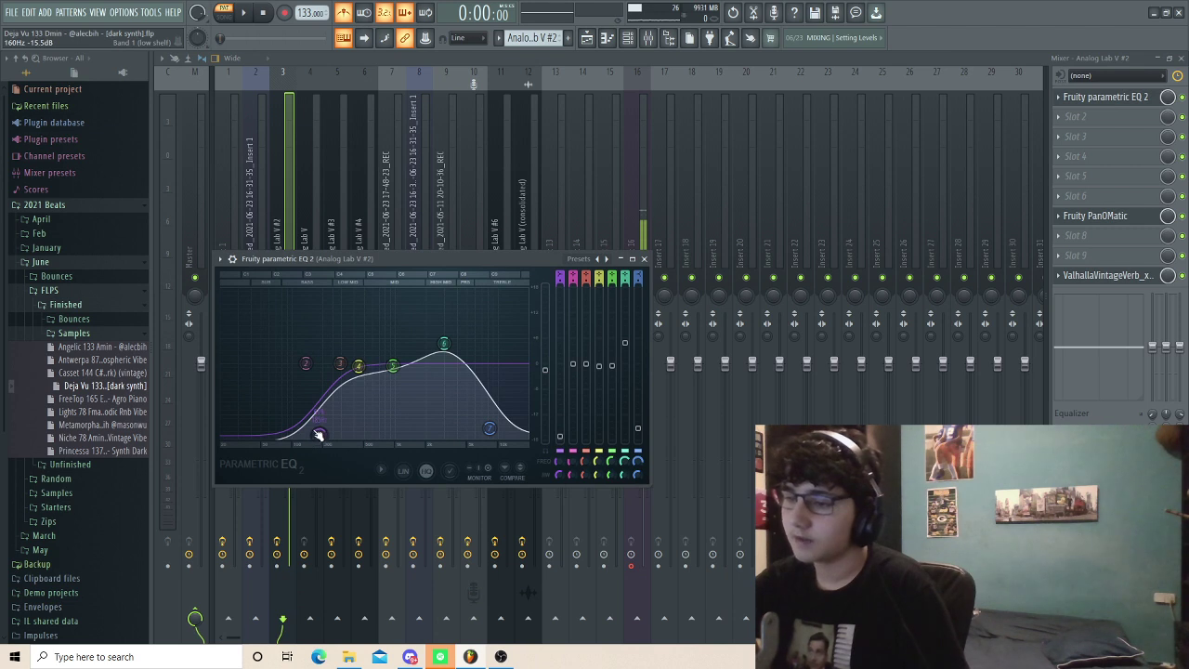
pyautogui.click(631, 258)
pyautogui.press('space')
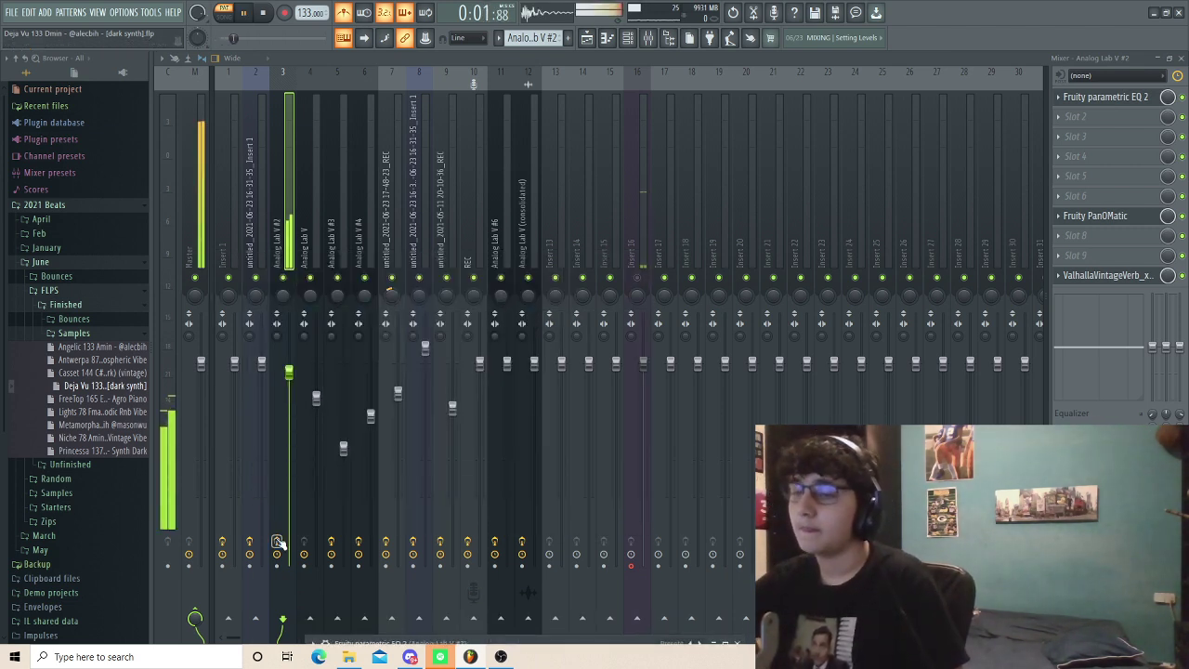
pyautogui.press('space')
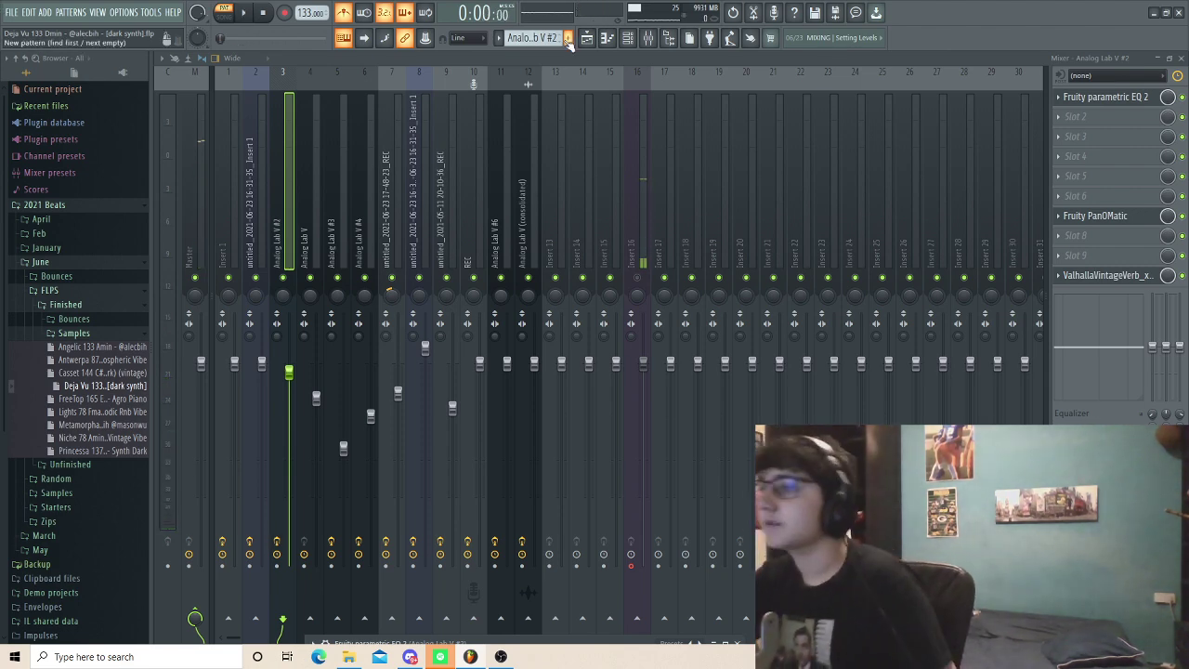
# Step: Unsolo Track 9 in the playlist and move the Analog Lab V (consolidated) clips from Track 3 to Track 1
pyautogui.click(586, 38)
pyautogui.scroll(2, 317, 397)
pyautogui.rightClick(317, 398)
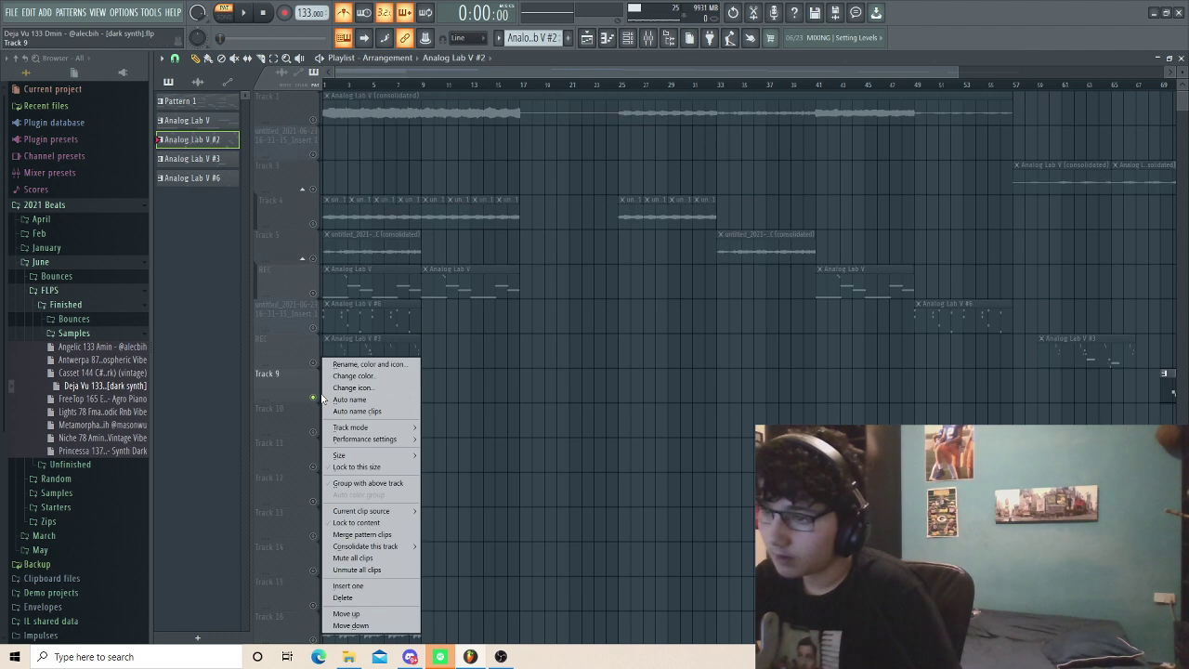
pyautogui.rightClick(314, 397)
pyautogui.scroll(-1, 666, 457)
pyautogui.keyDown('ctrl'); pyautogui.moveTo(1009, 489); pyautogui.dragTo(753, 279); pyautogui.keyUp('ctrl')
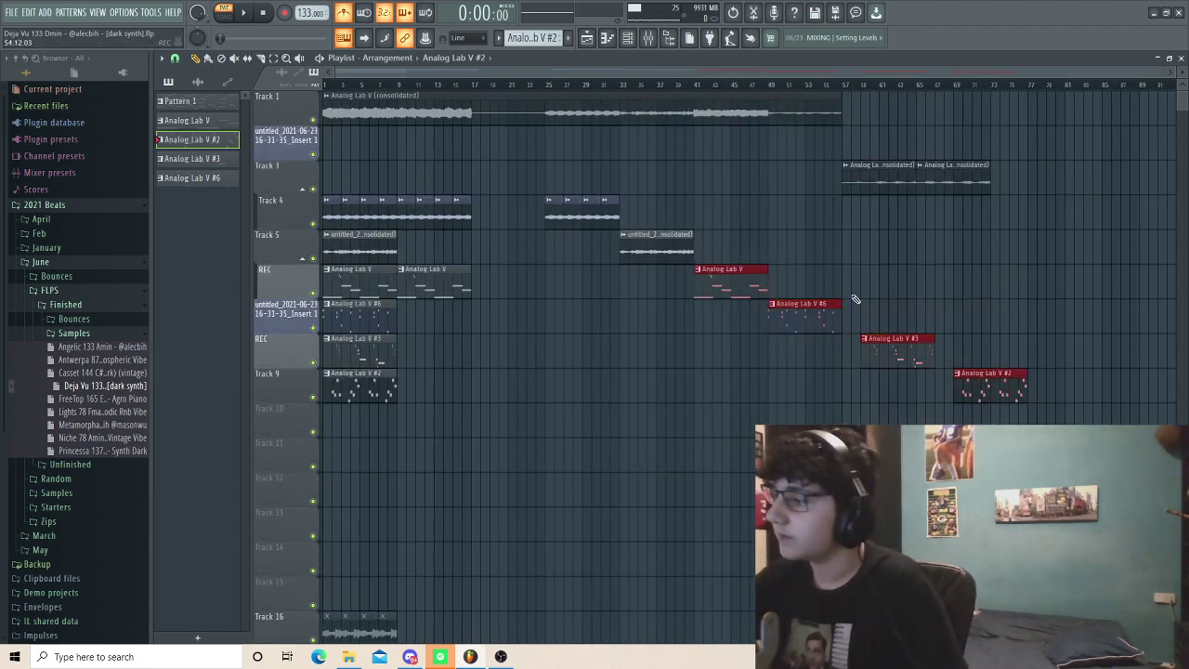
pyautogui.keyDown('ctrl'); pyautogui.click(962, 298); pyautogui.keyUp('ctrl')
pyautogui.moveTo(901, 165); pyautogui.dragTo(905, 95)
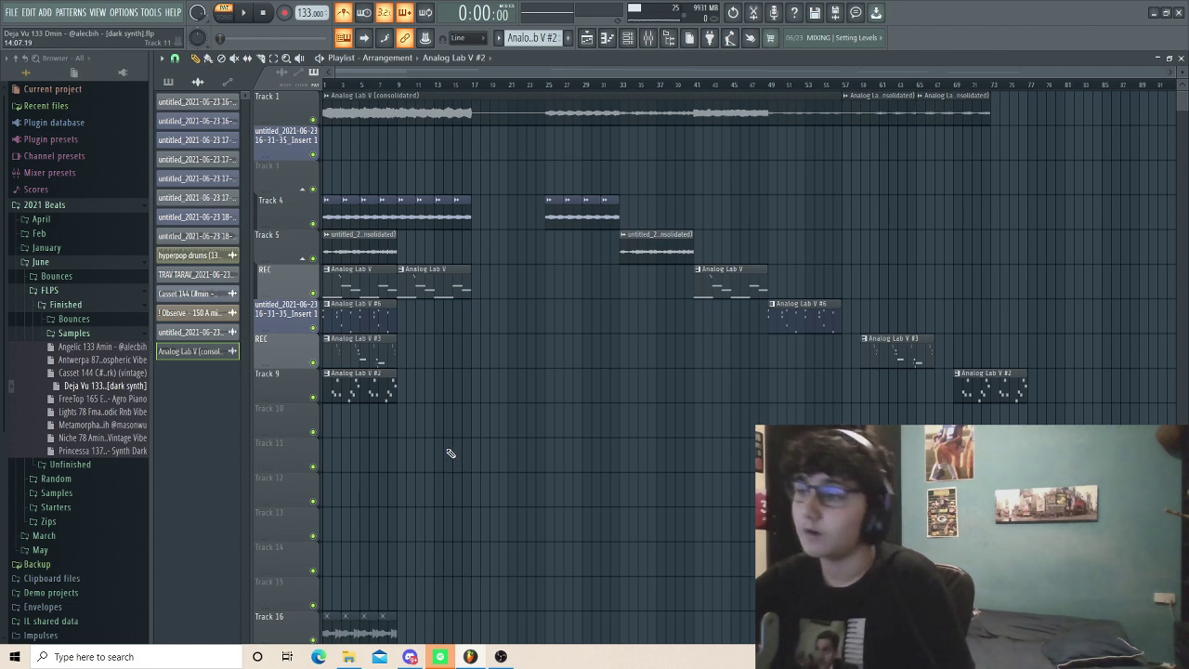
# Step: Solo Track 1 and play the consolidated arrangement from the start in song mode
pyautogui.rightClick(313, 120)
pyautogui.click(362, 90)
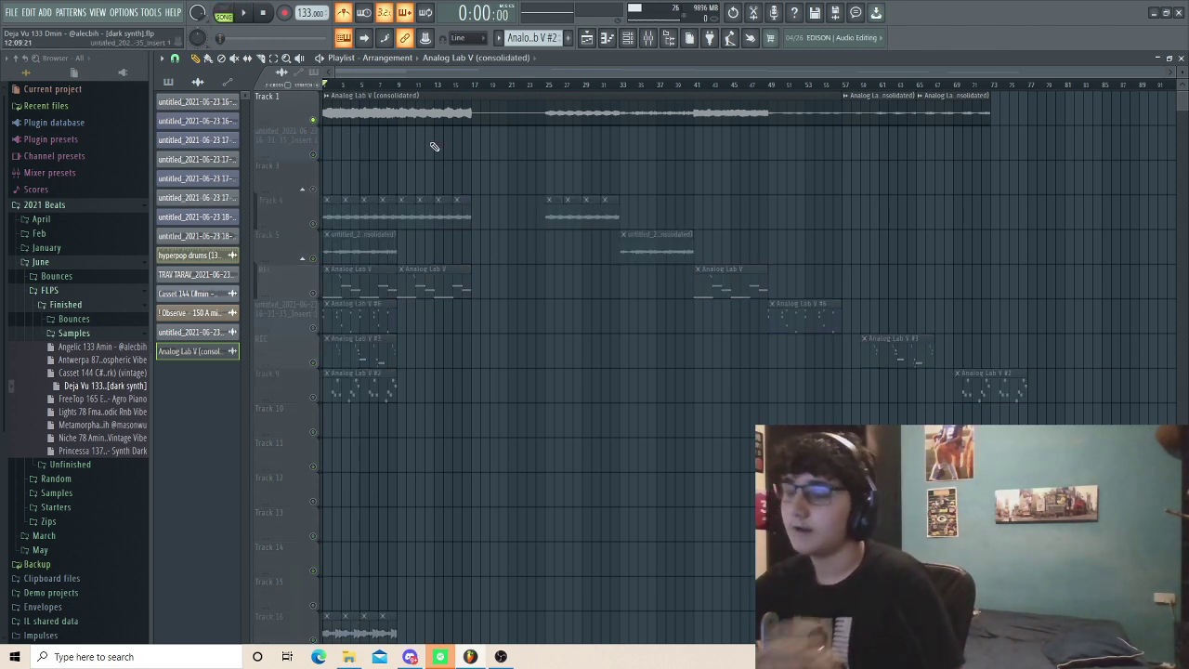
pyautogui.press('space')
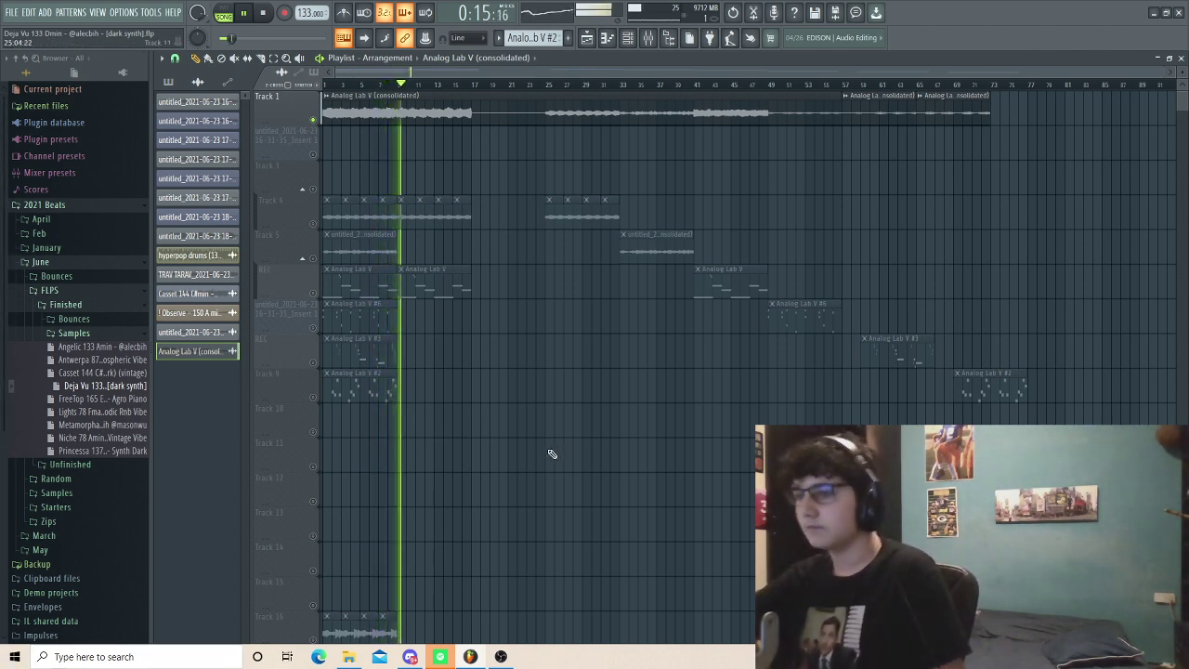
pyautogui.press('space')
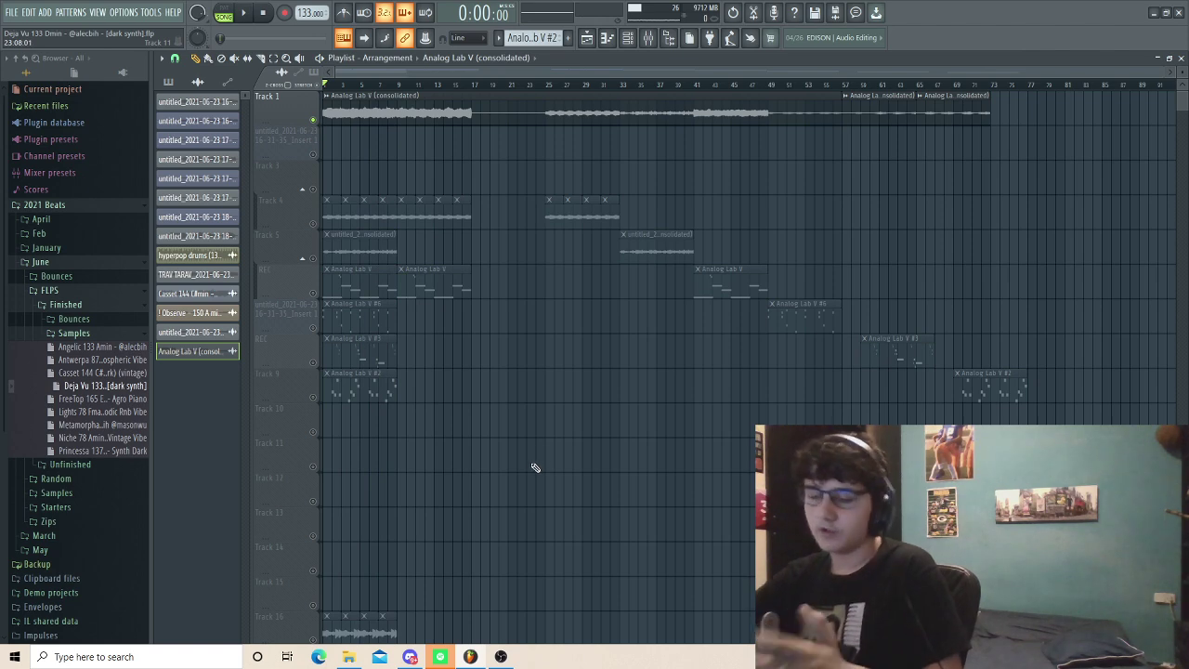
# Step: Examine the layered clips on Tracks 4 to 9 at the start of the arrangement, selecting them in groups
pyautogui.scroll(5, 313, 437)
pyautogui.click(362, 374)
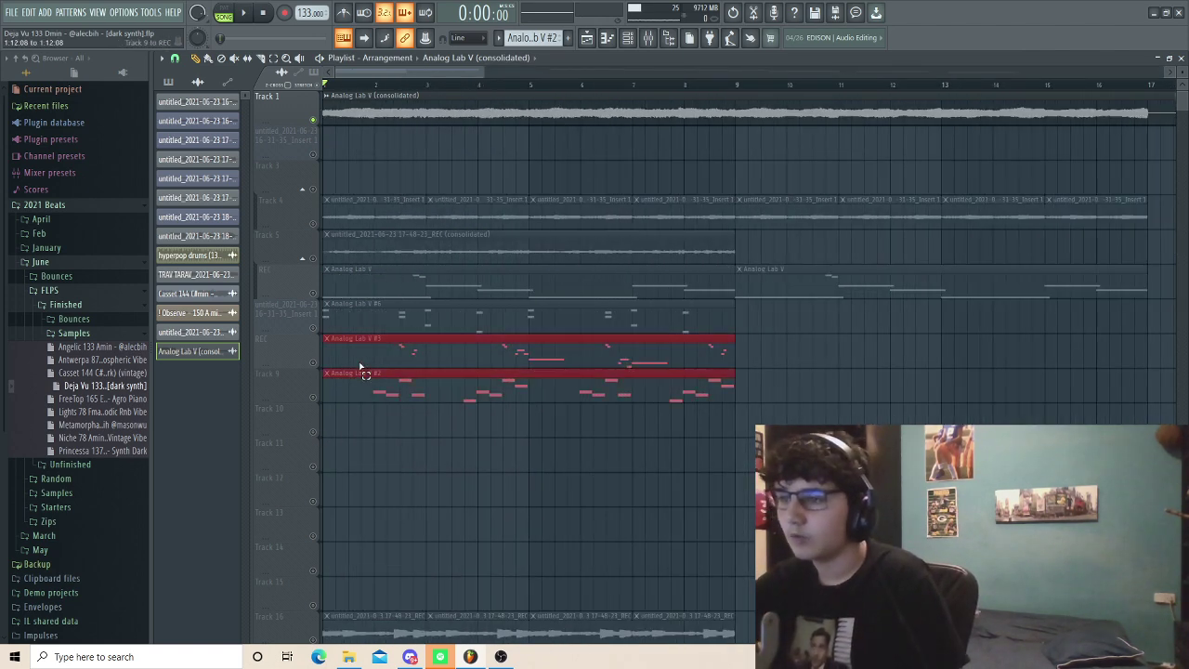
pyautogui.keyDown('shift'); pyautogui.click(356, 349); pyautogui.keyUp('shift')
pyautogui.moveTo(371, 253); pyautogui.dragTo(412, 156)
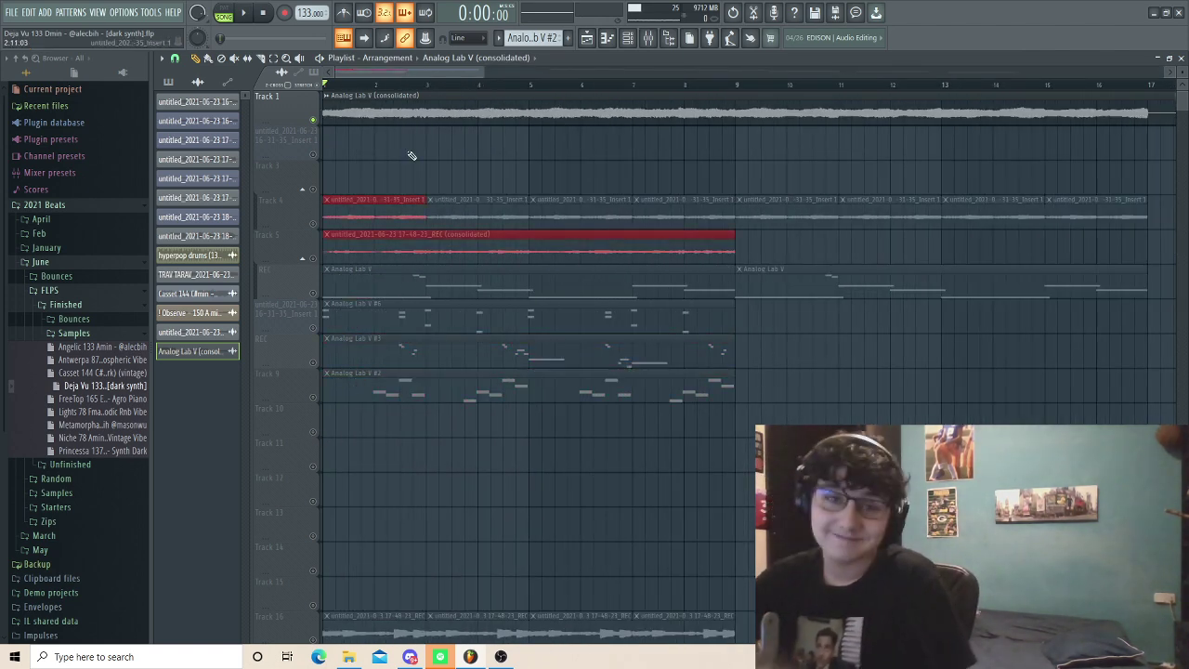
pyautogui.click(853, 323)
pyautogui.scroll(-3, 853, 323)
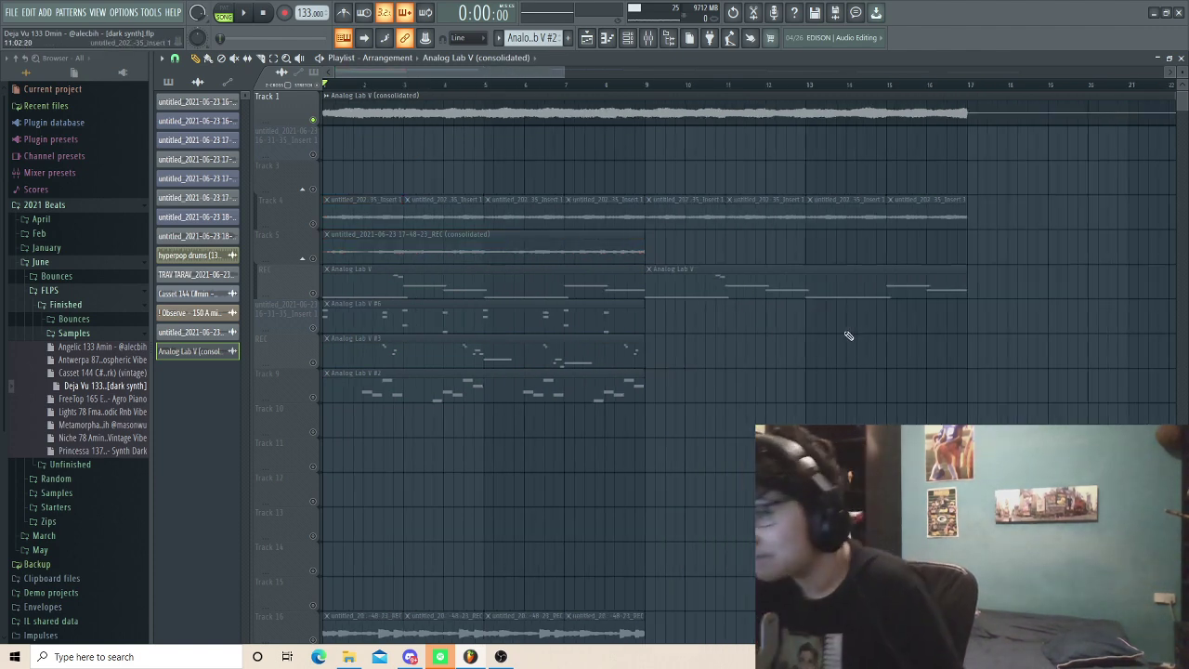
pyautogui.moveTo(451, 472); pyautogui.dragTo(368, 266)
pyautogui.keyDown('ctrl'); pyautogui.click(673, 332); pyautogui.keyUp('ctrl')
pyautogui.scroll(-2, 650, 344)
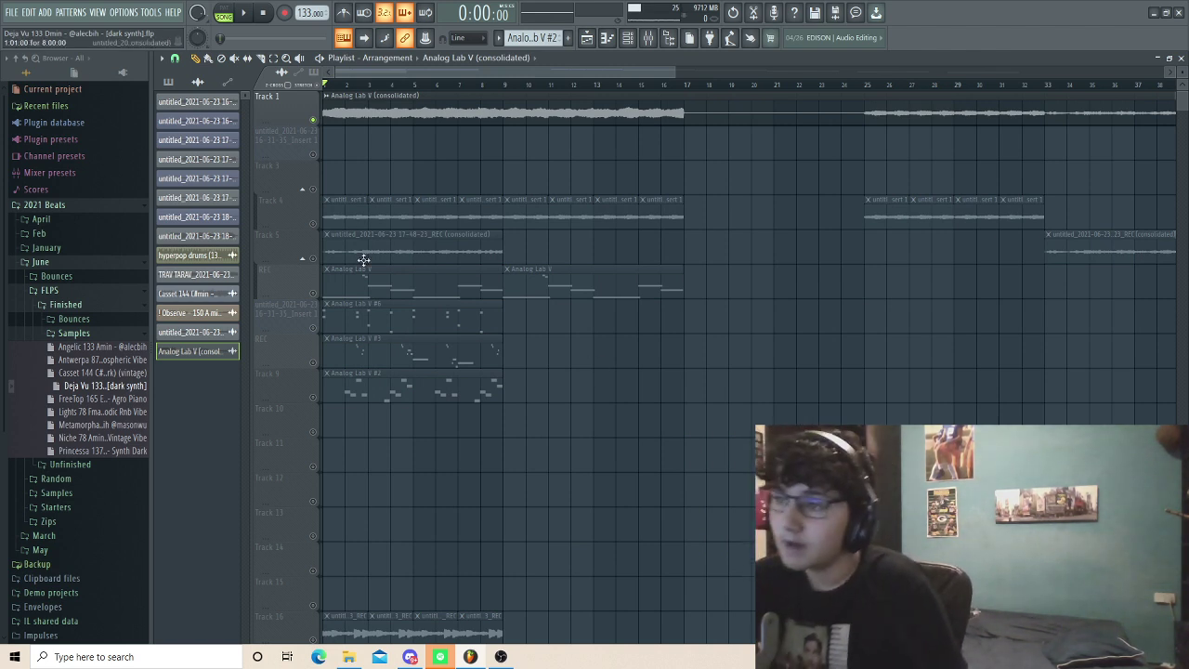
pyautogui.rightClick(435, 255)
pyautogui.hotkey('ctrl', 'z')
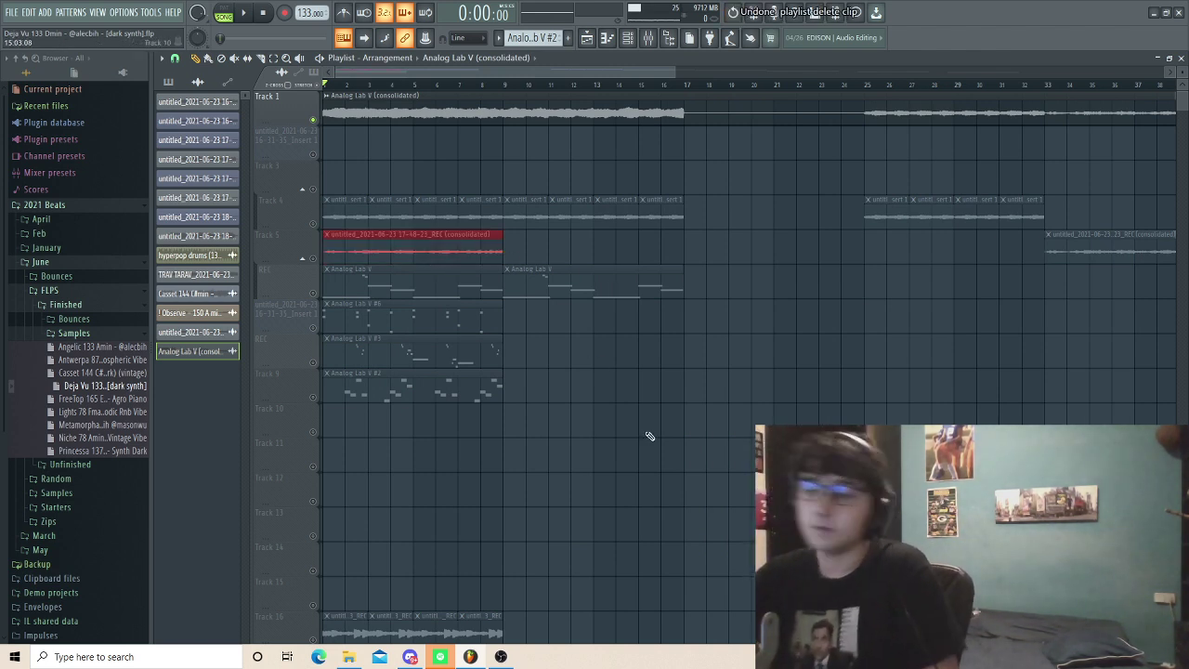
pyautogui.scroll(-2, 557, 416)
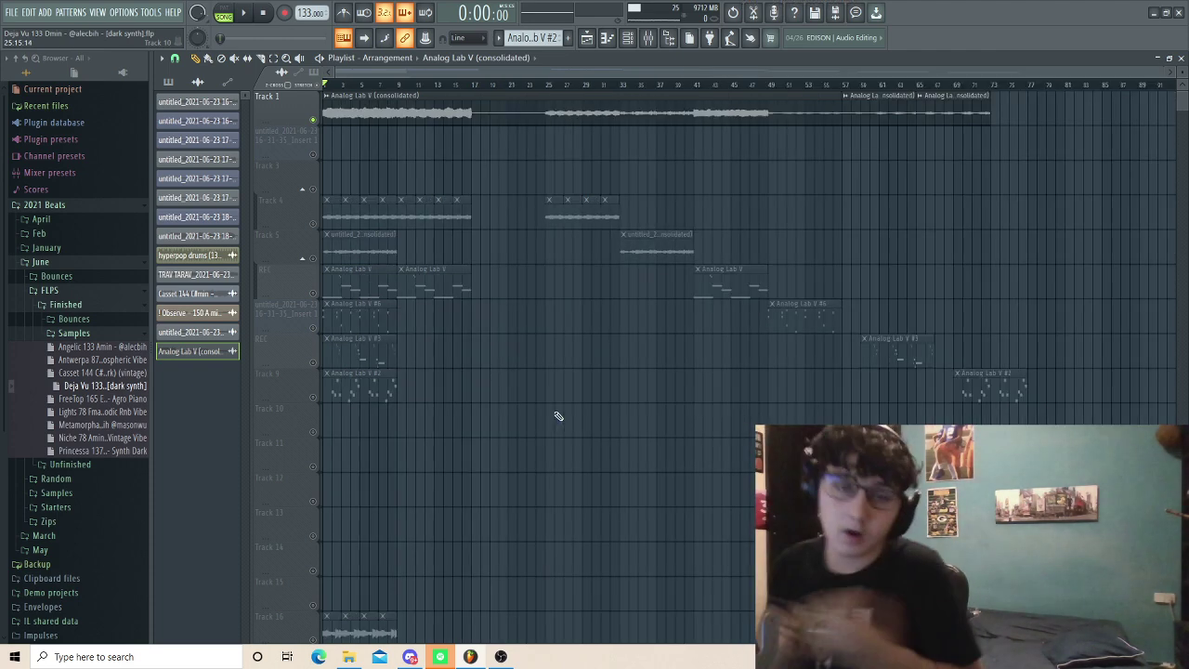